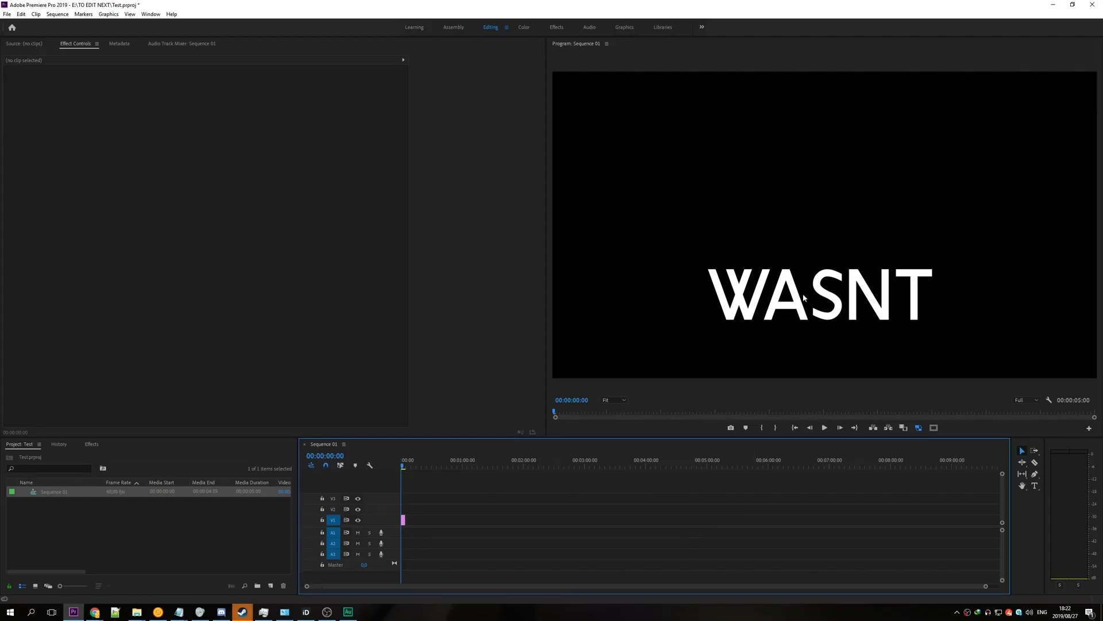
Test typing apostrophes between N and T in the WASNT title, then remove the extra one.
double_click(802, 293)
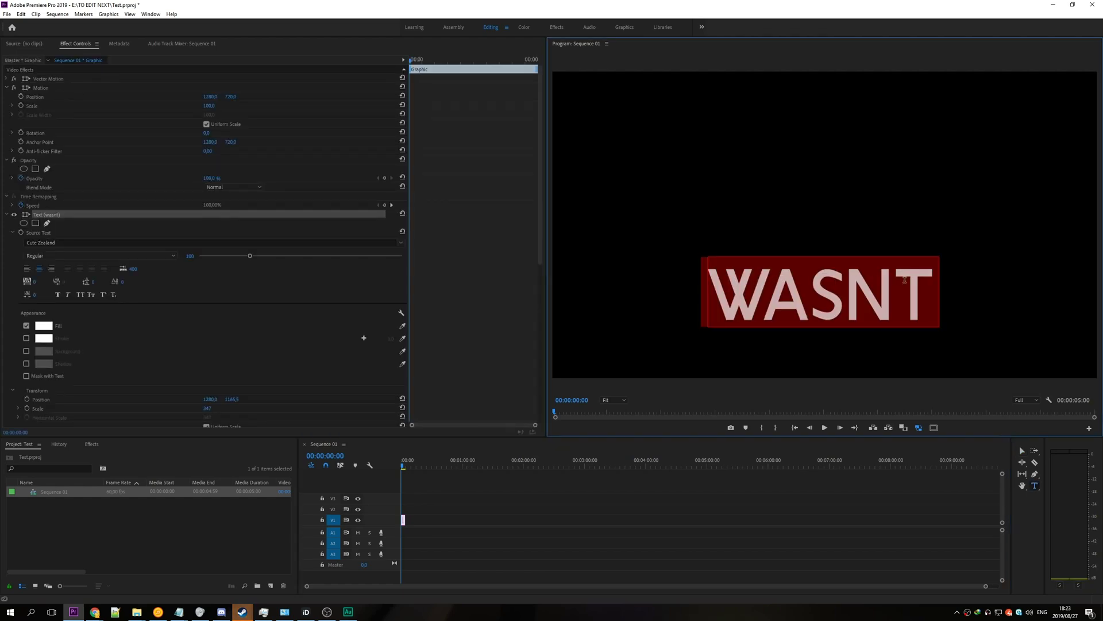
left_click(904, 280)
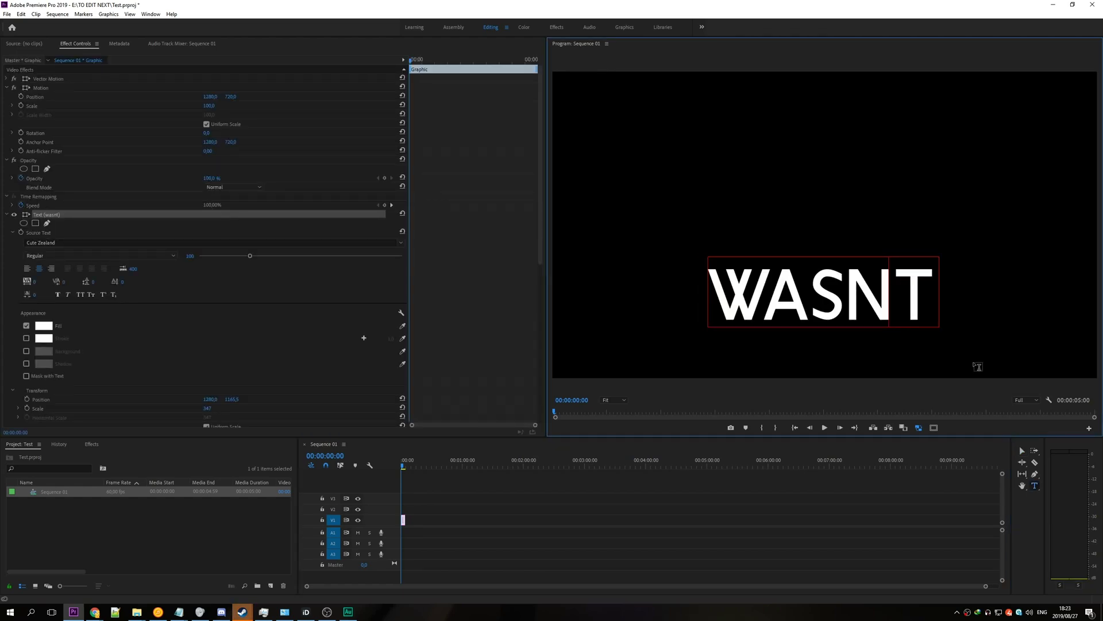
type("'")
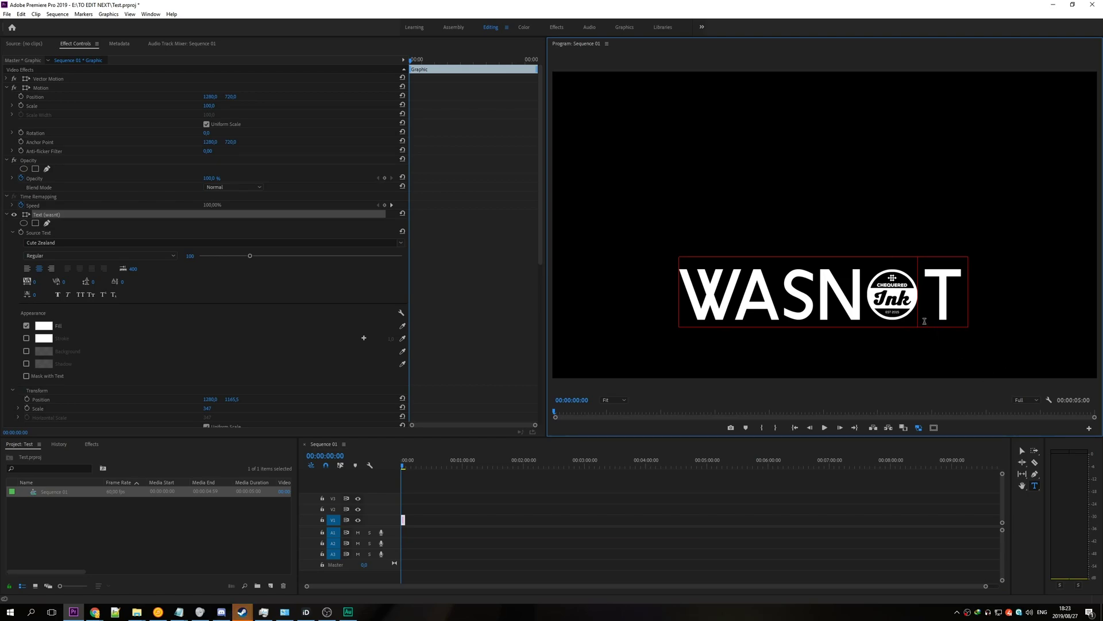
type("'")
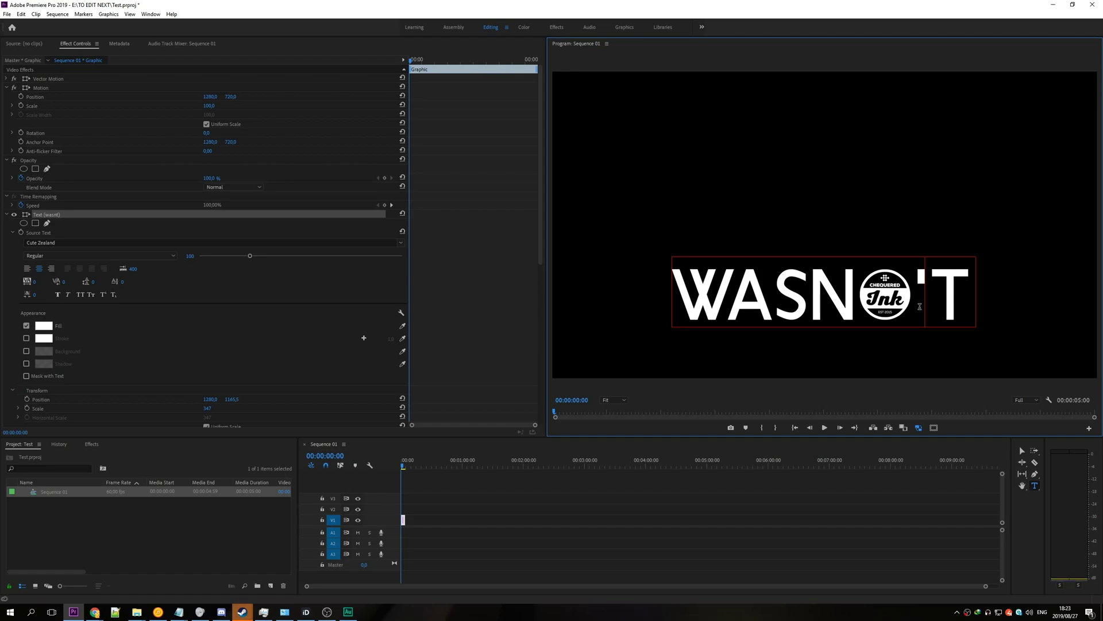
key("BackSpace")
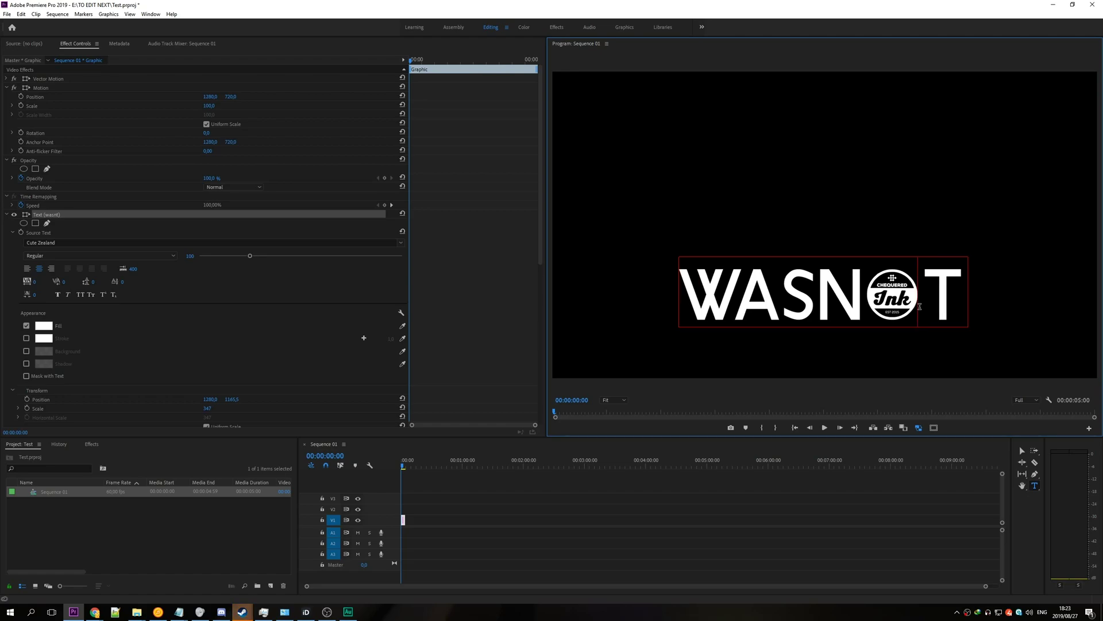
left_click_drag(913, 300, 874, 293)
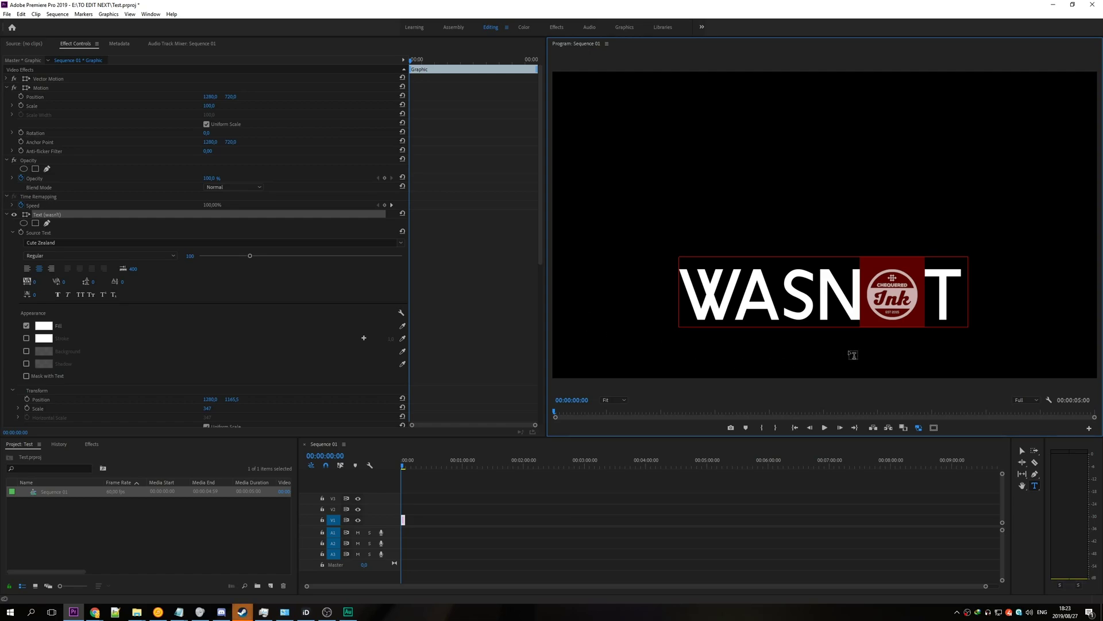
left_click(924, 306)
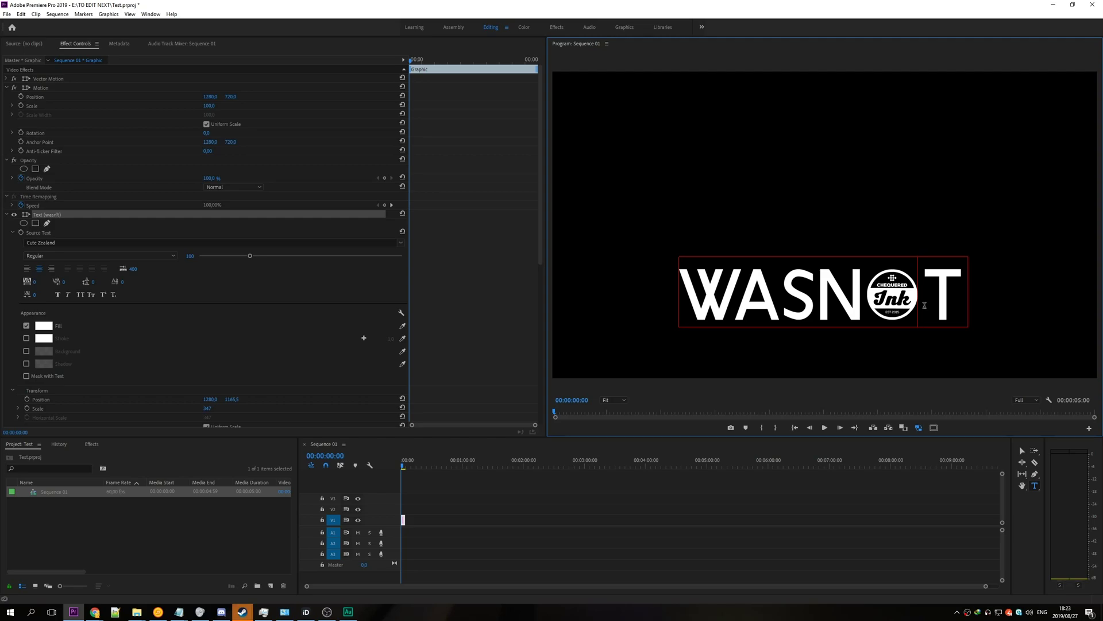
Remove the test characters to restore WASNT, then download Cute Zealand from its FontSpace page.
type("O")
key("BackSpace")
type("O")
key("BackSpace")
key("BackSpace")
type("OO")
key("BackSpace")
key("BackSpace")
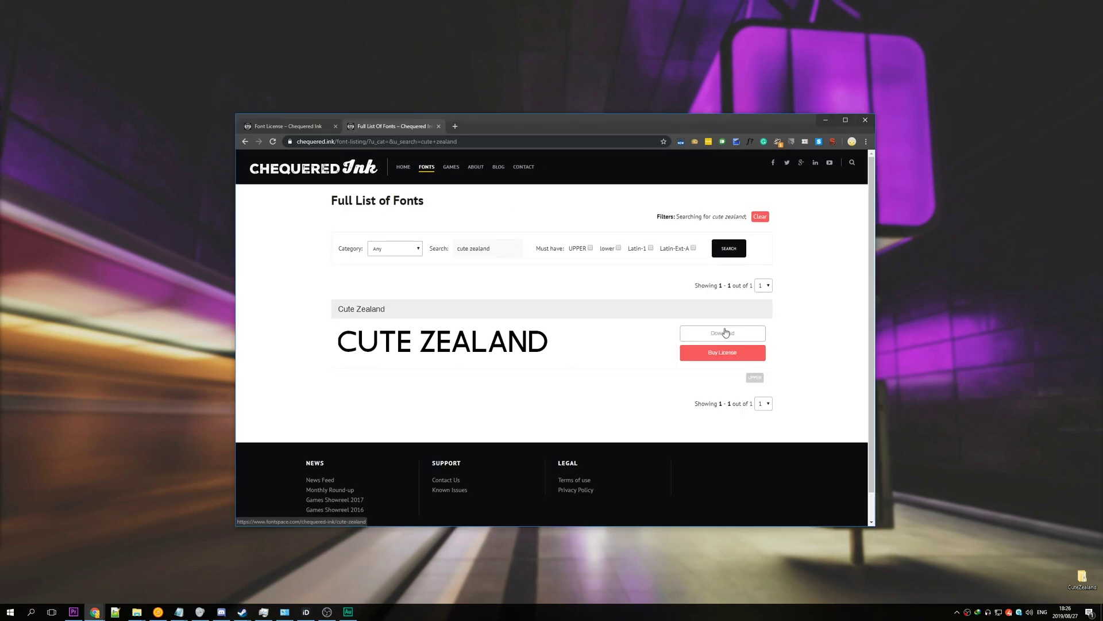
left_click(713, 347)
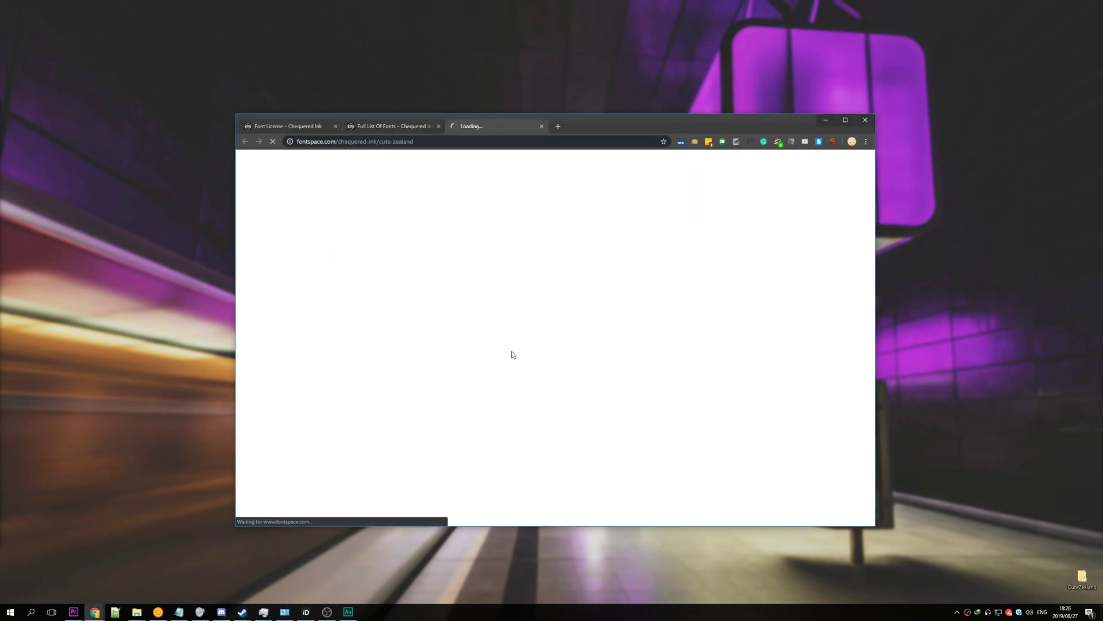
left_click(486, 425)
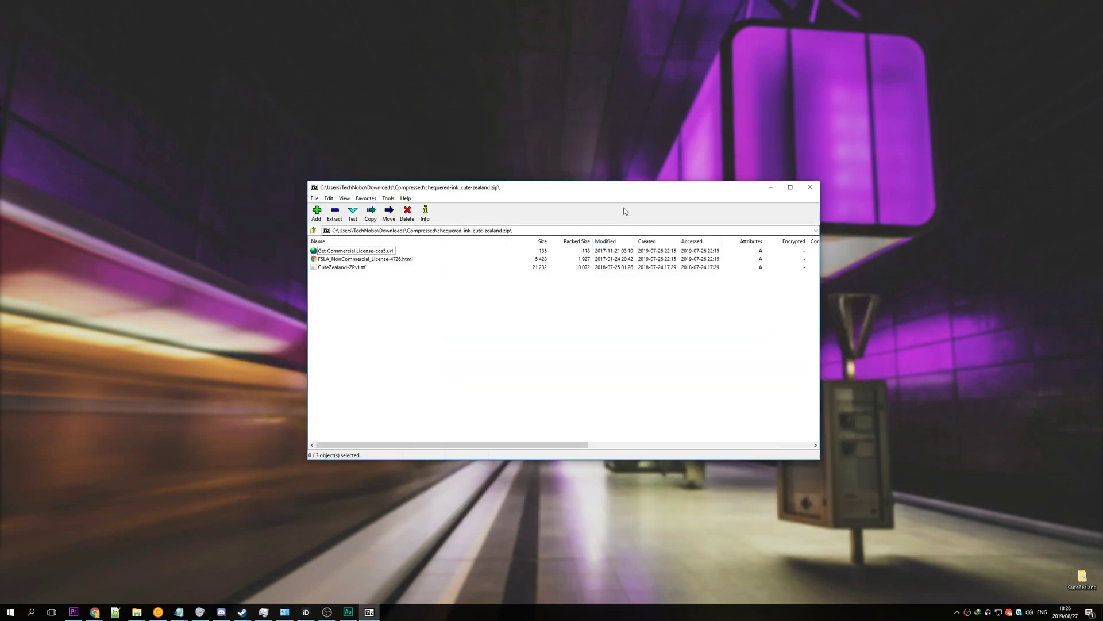
Move the archive window aside and preview CuteZealand-ZPn.ttf in the Windows font viewer.
left_click_drag(551, 186, 592, 170)
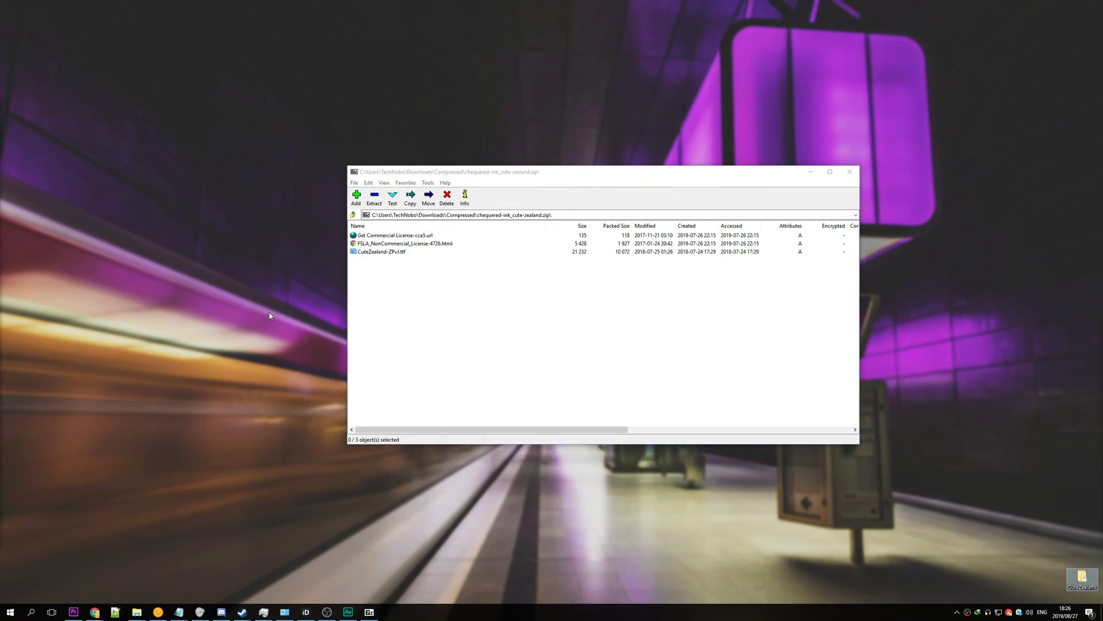
double_click(244, 259)
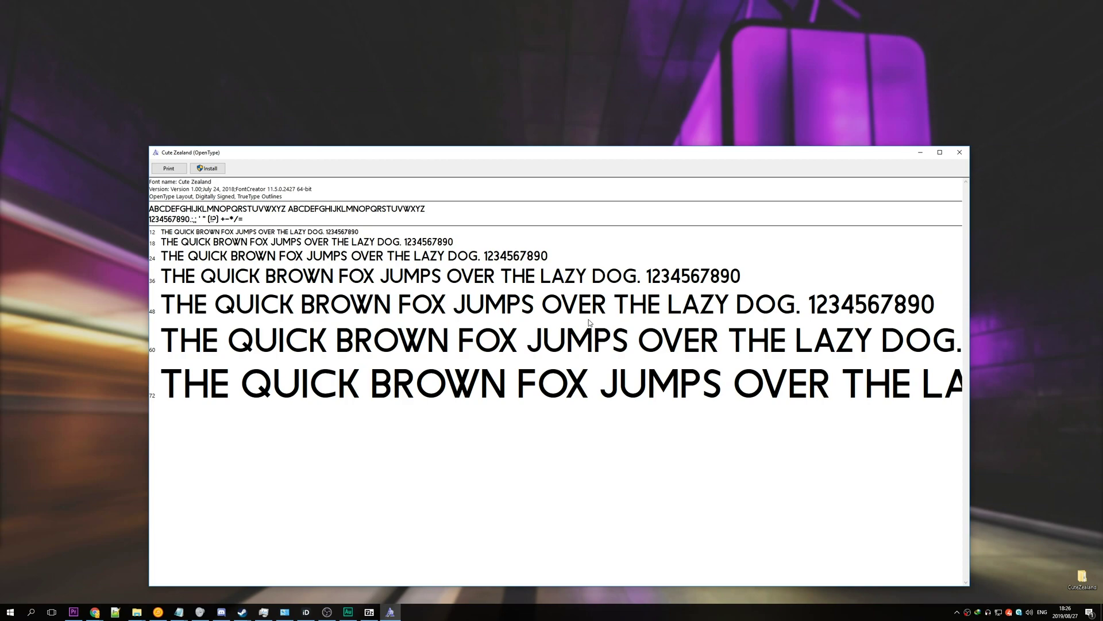
key("super")
type("fonts")
left_click(101, 133)
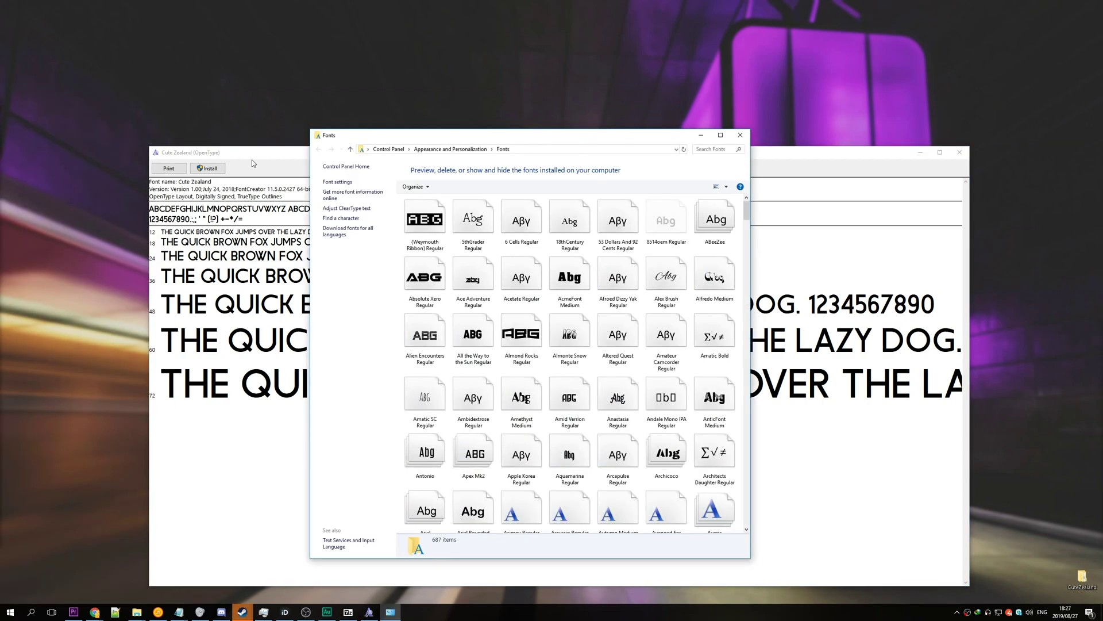
left_click(471, 227)
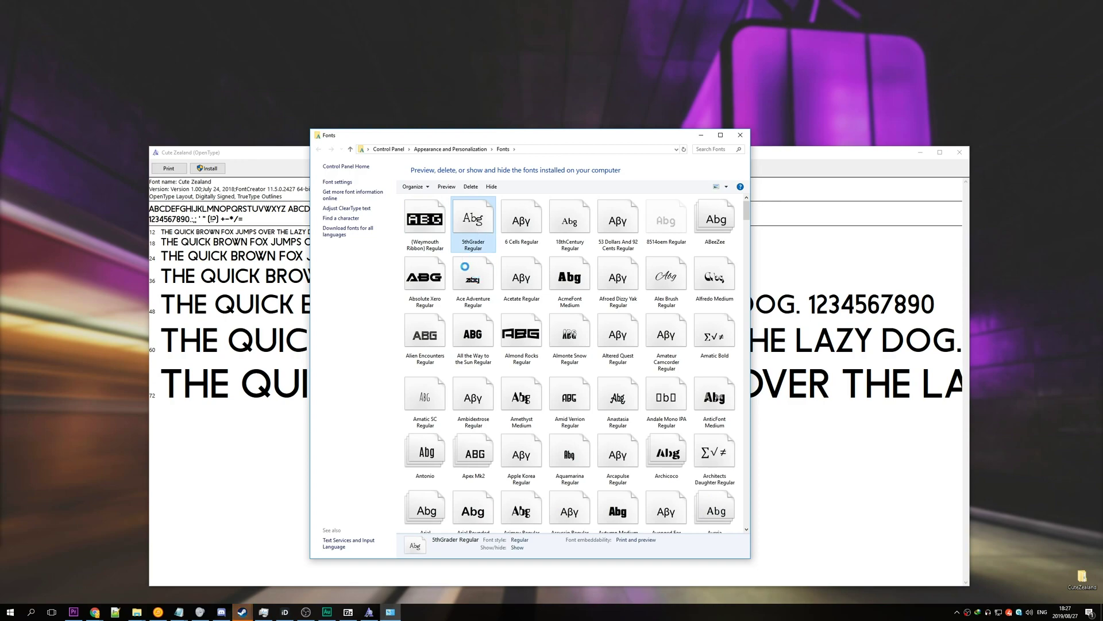
right_click(467, 226)
left_click(175, 98)
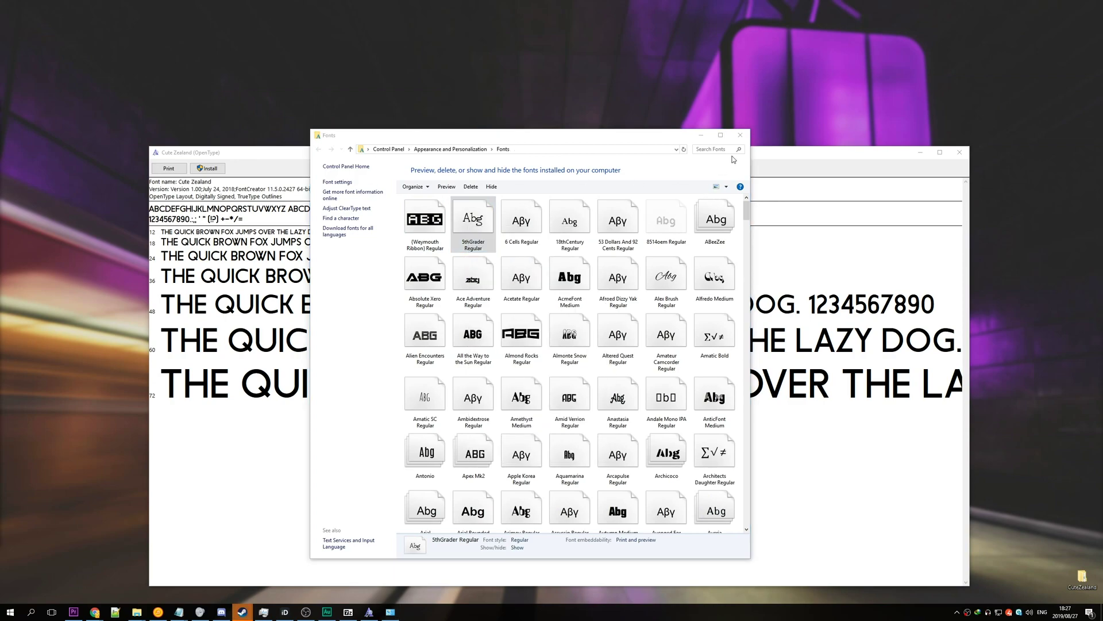
left_click(740, 135)
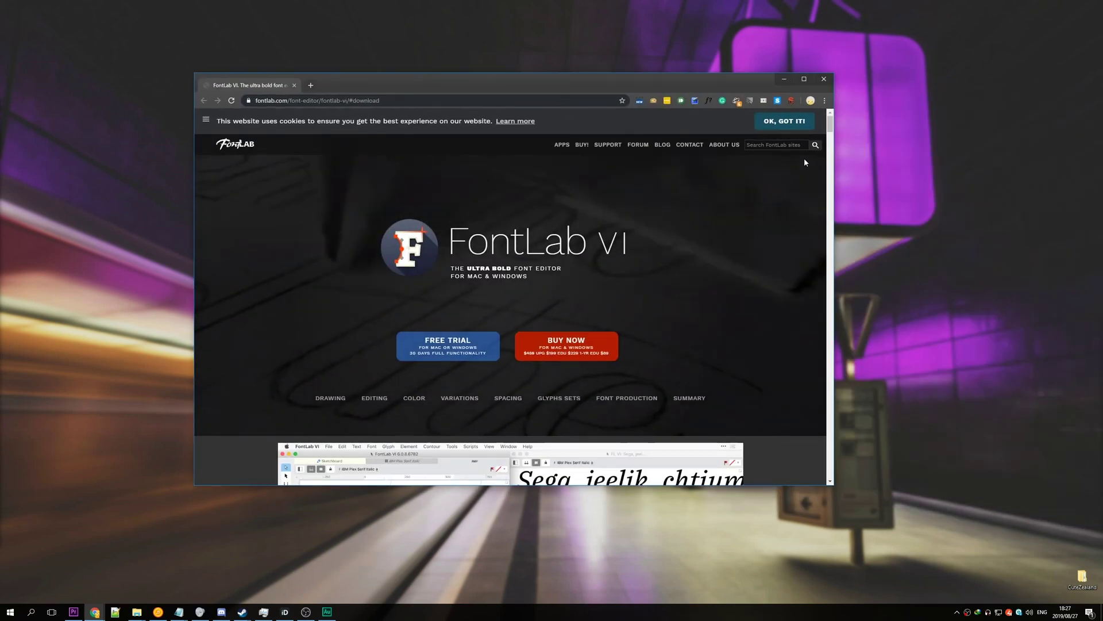
Download the FontLab VI free trial installer for Windows x64 from fontlab.com.
left_click(456, 352)
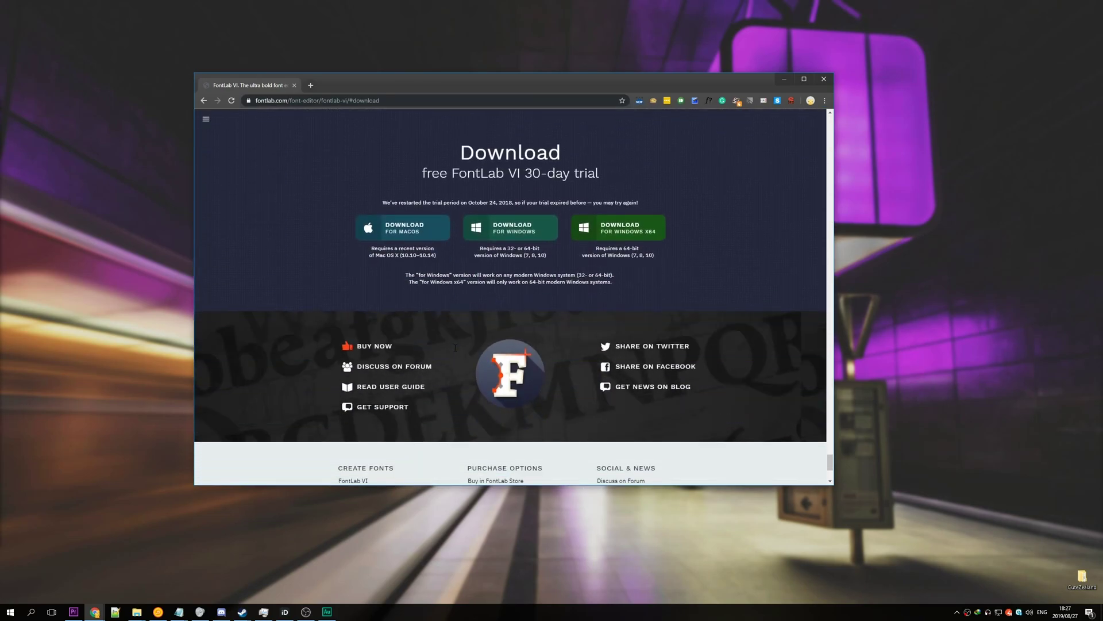
left_click(620, 237)
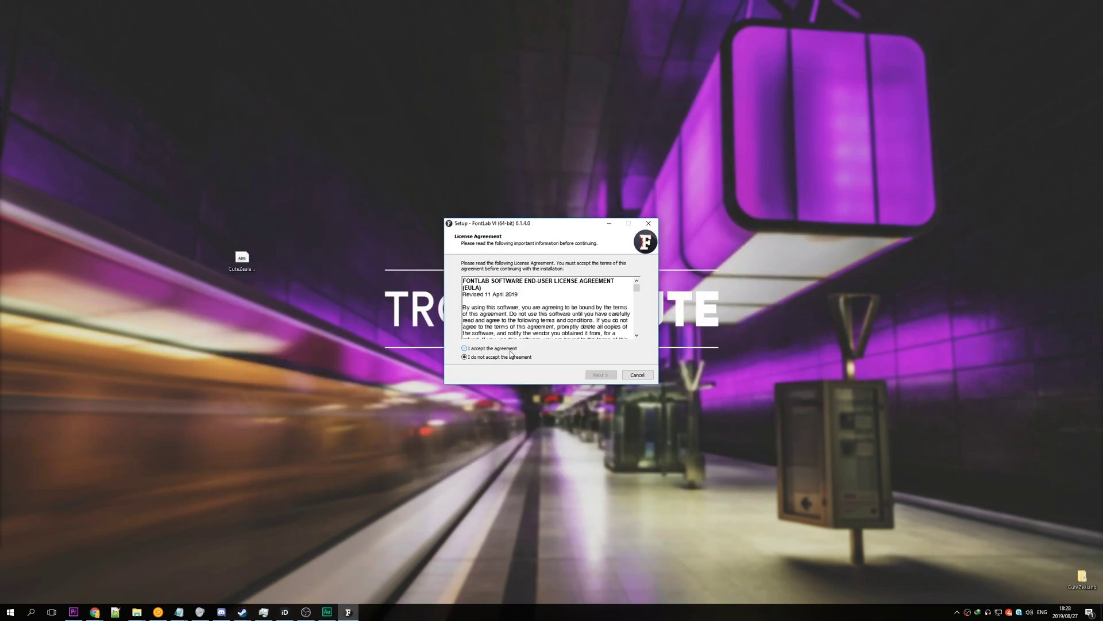
Install FontLab VI 64-bit, keeping the default folder, Start Menu folder and Python 2.7 settings.
left_click(510, 349)
left_click(596, 376)
left_click(596, 377)
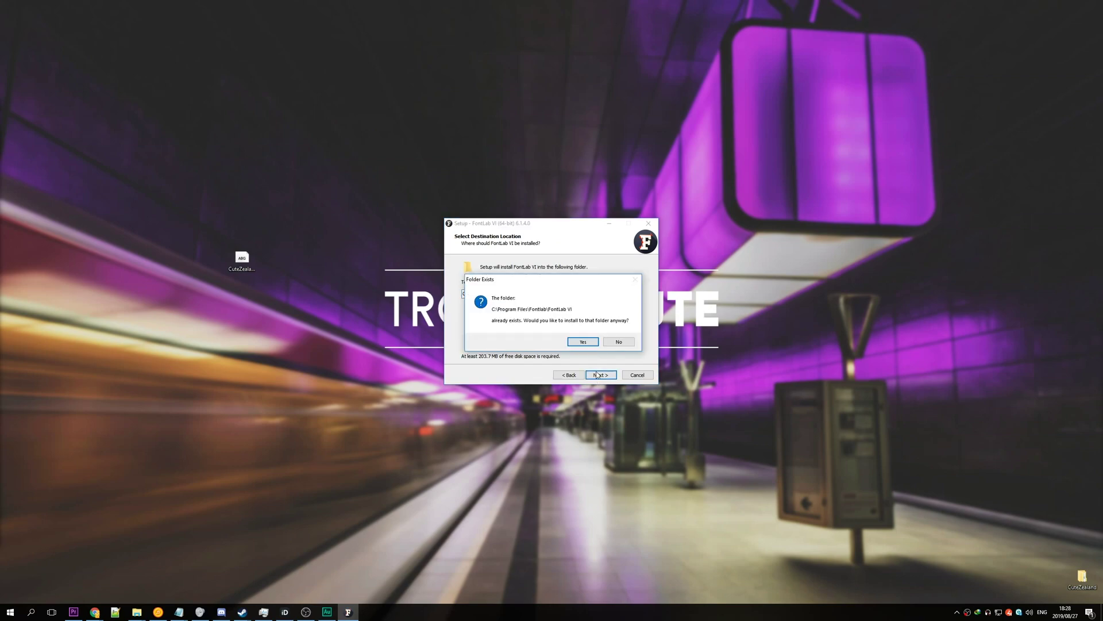
left_click(580, 342)
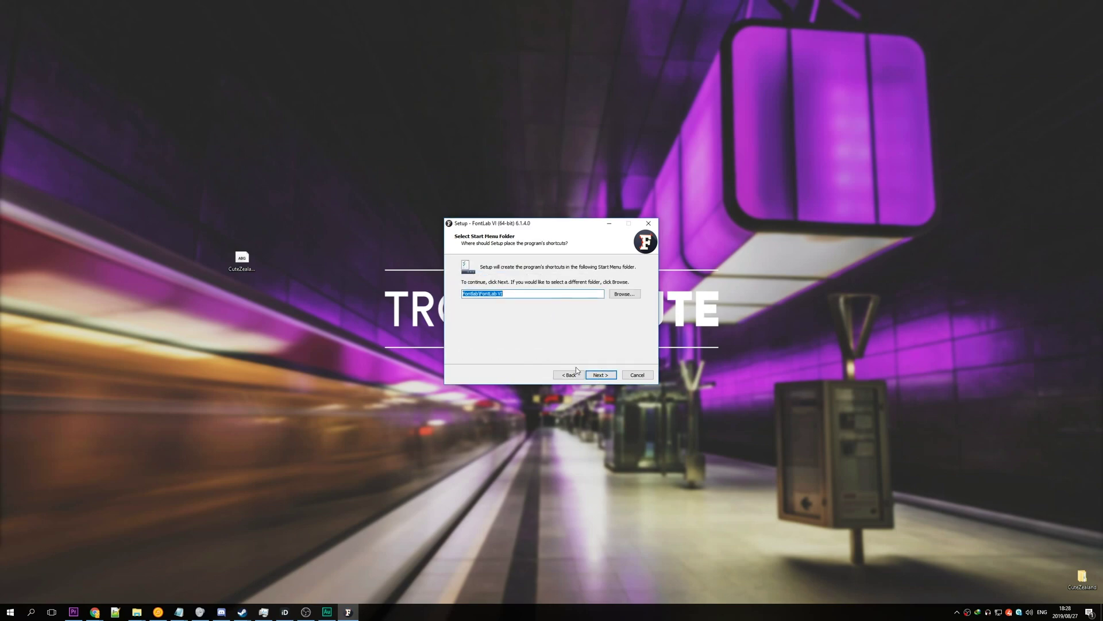
left_click(601, 375)
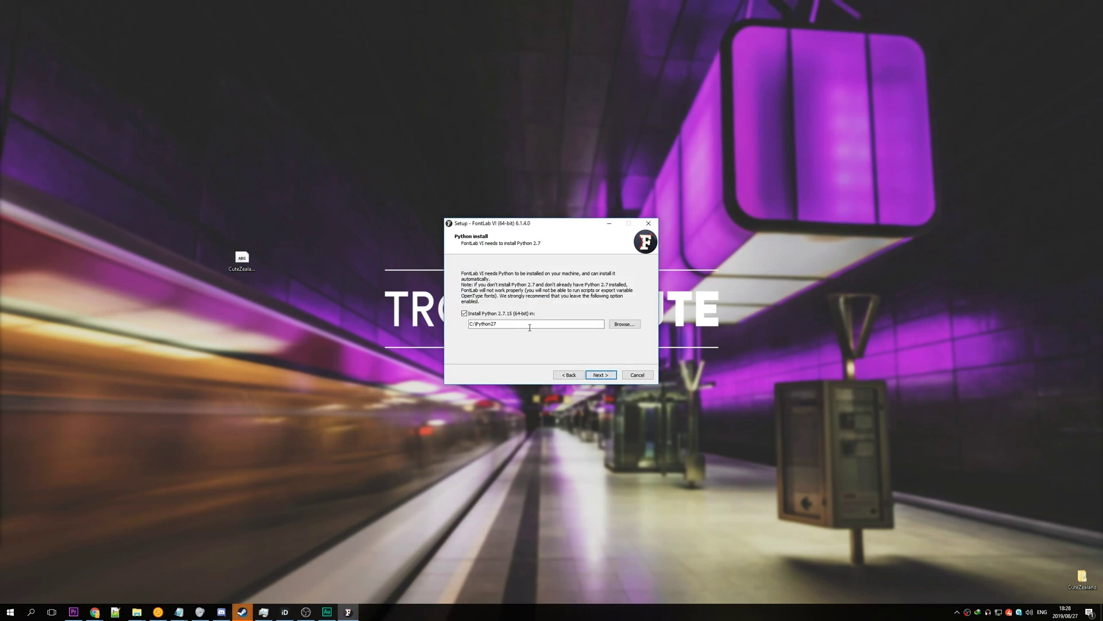
left_click(595, 377)
left_click(610, 377)
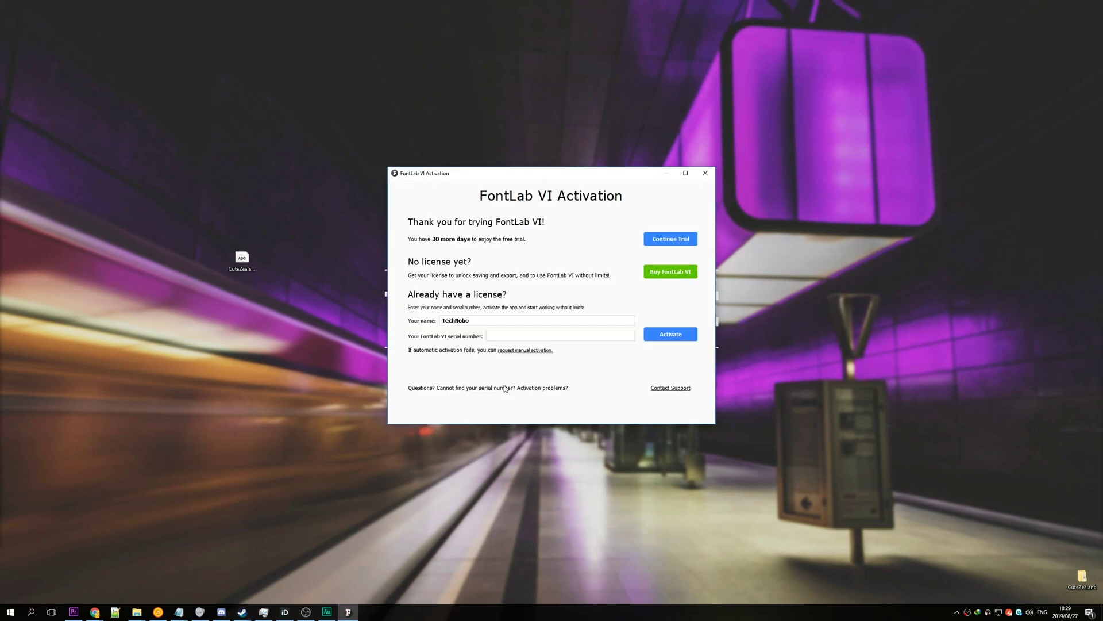
Continue the free trial and open CuteZealand-ZPn.ttf from the Desktop\font folder.
left_click(671, 240)
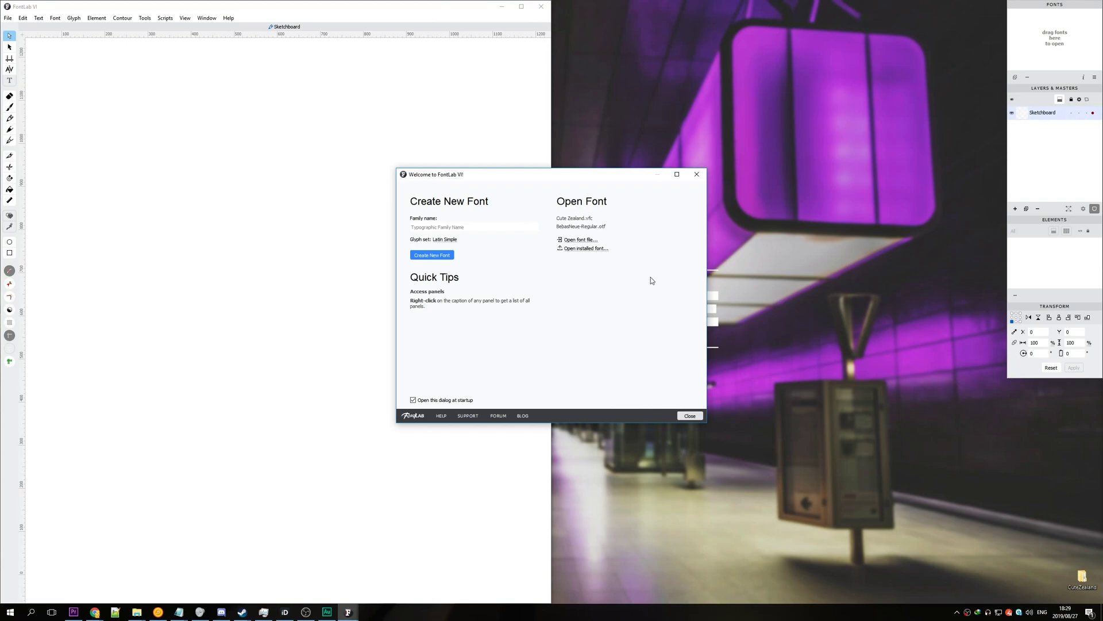
left_click(573, 239)
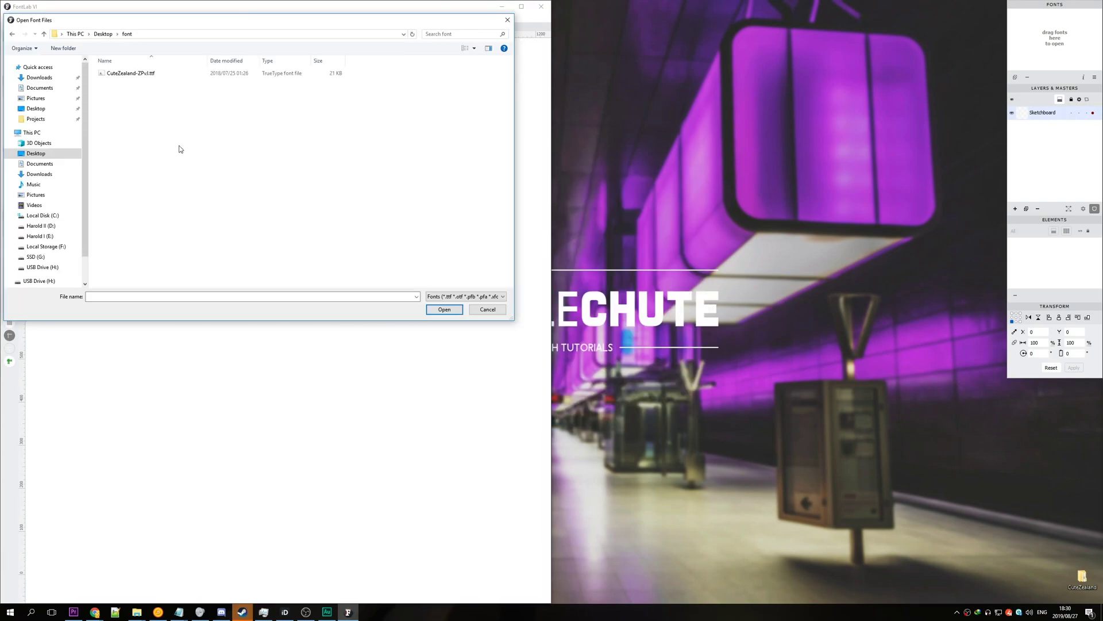
double_click(173, 75)
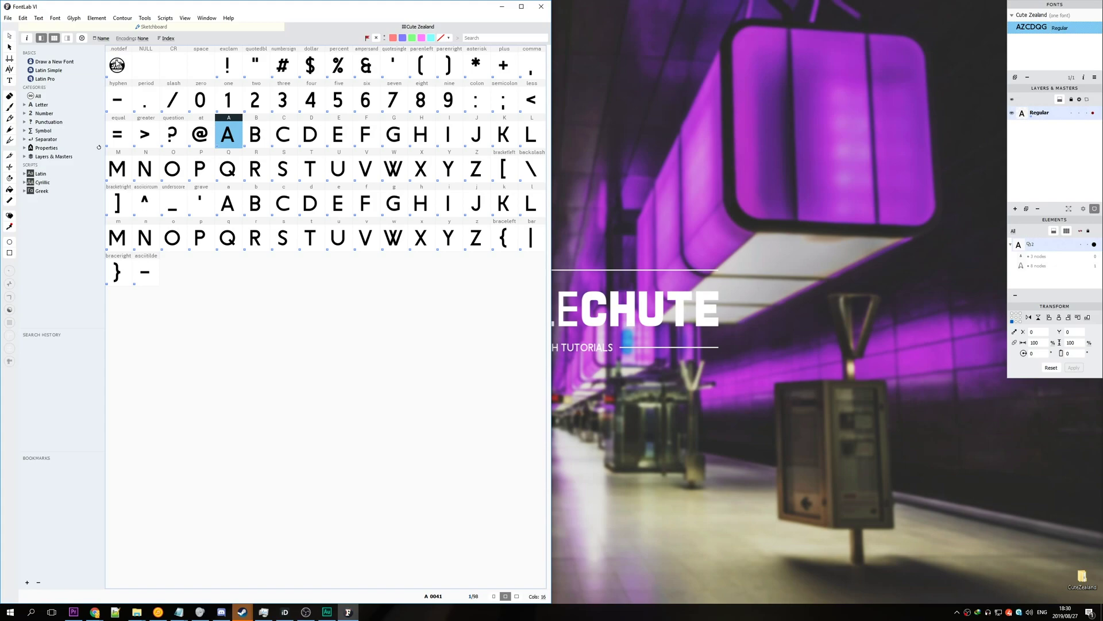
left_click(124, 66)
double_click(123, 66)
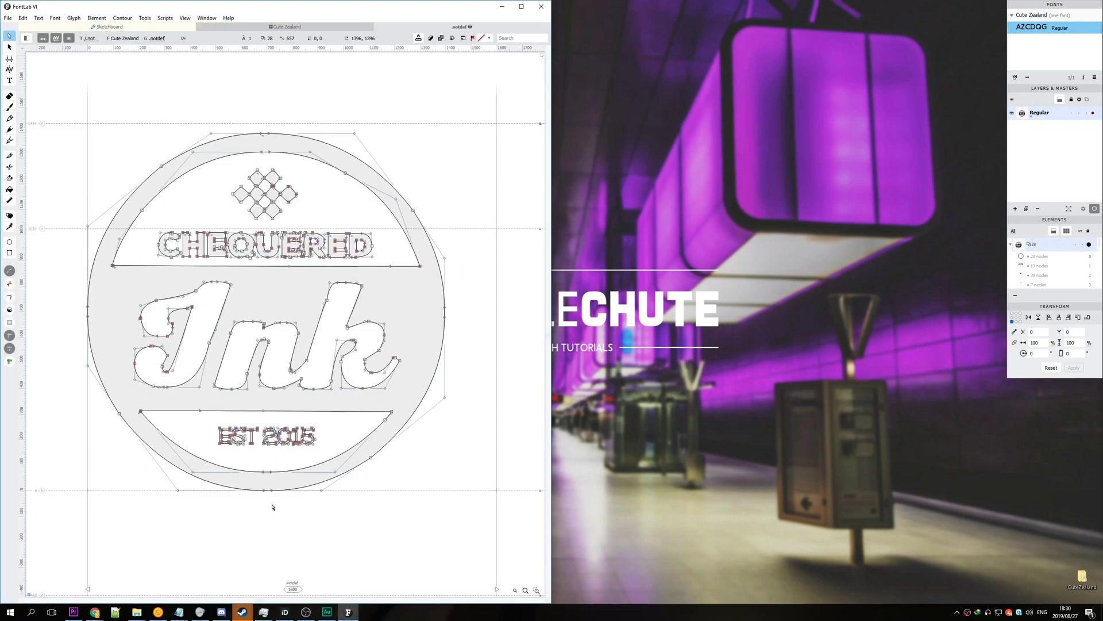
left_click(314, 26)
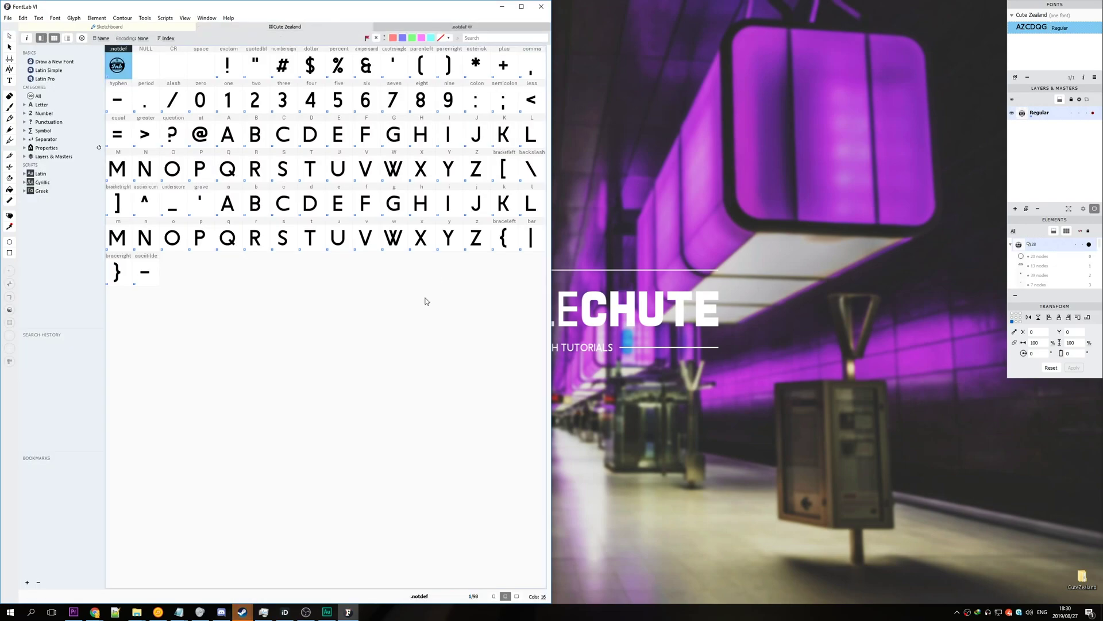
left_click(247, 60)
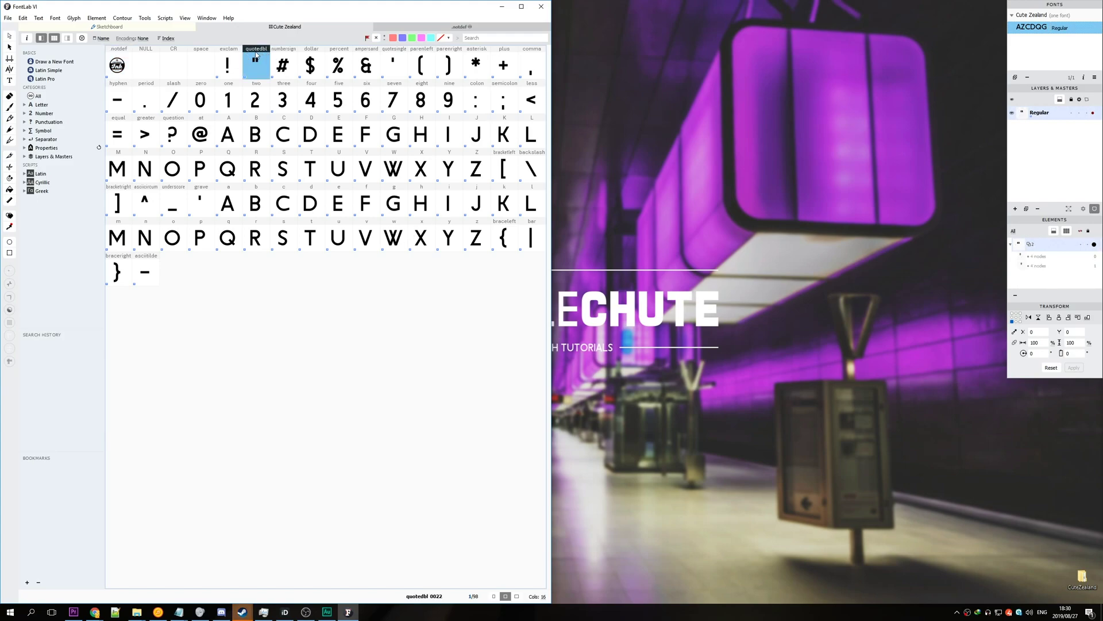
left_click(394, 63)
left_click(416, 322)
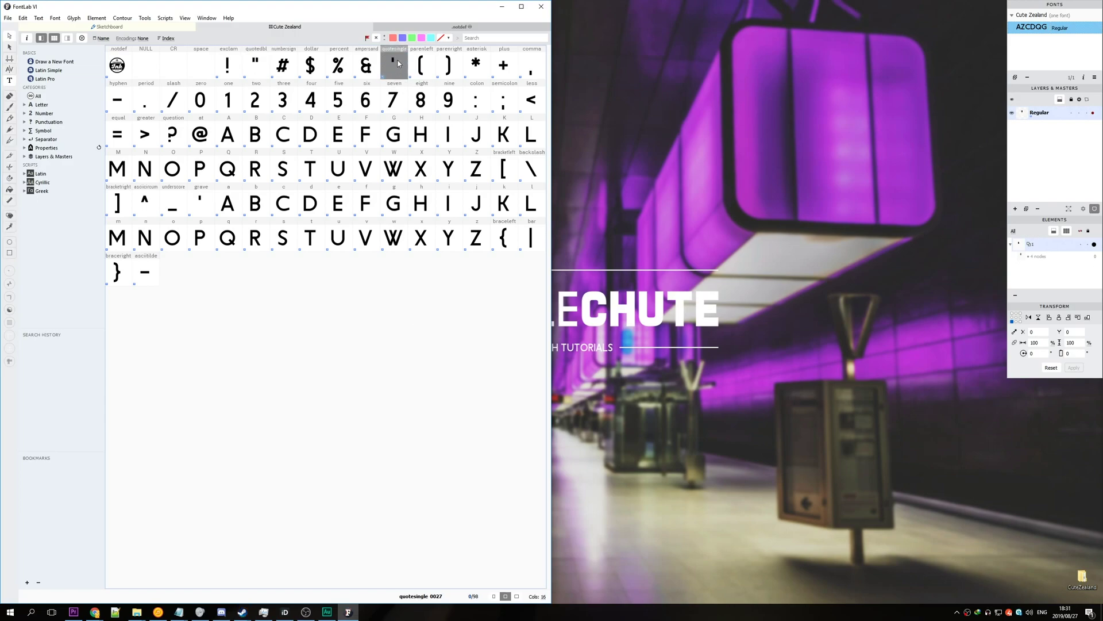
double_click(395, 62)
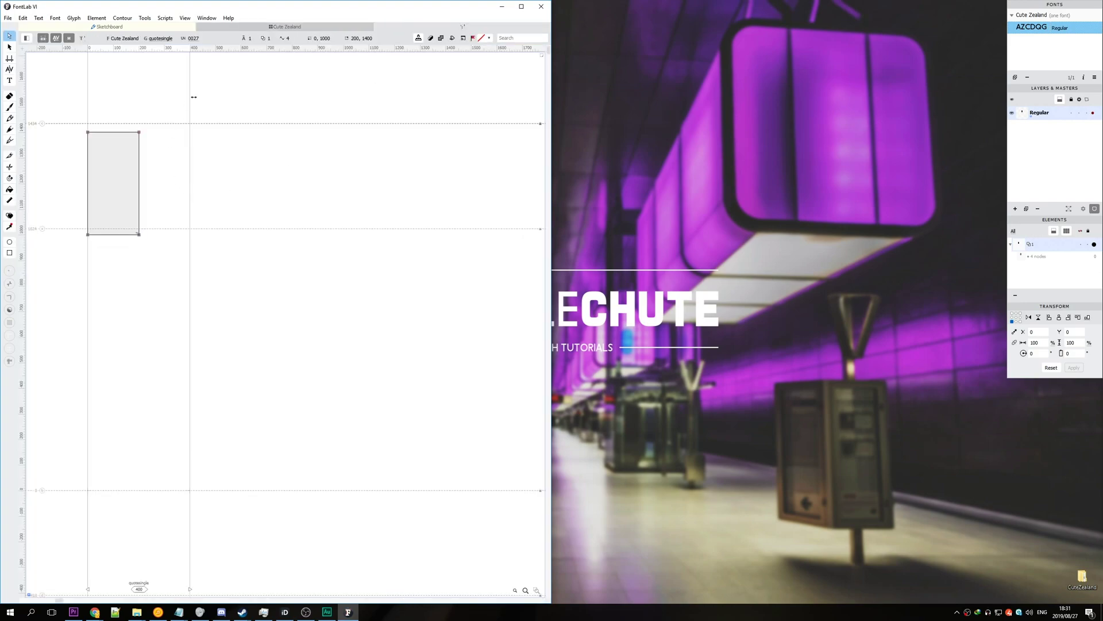
left_click_drag(360, 98, 25, 339)
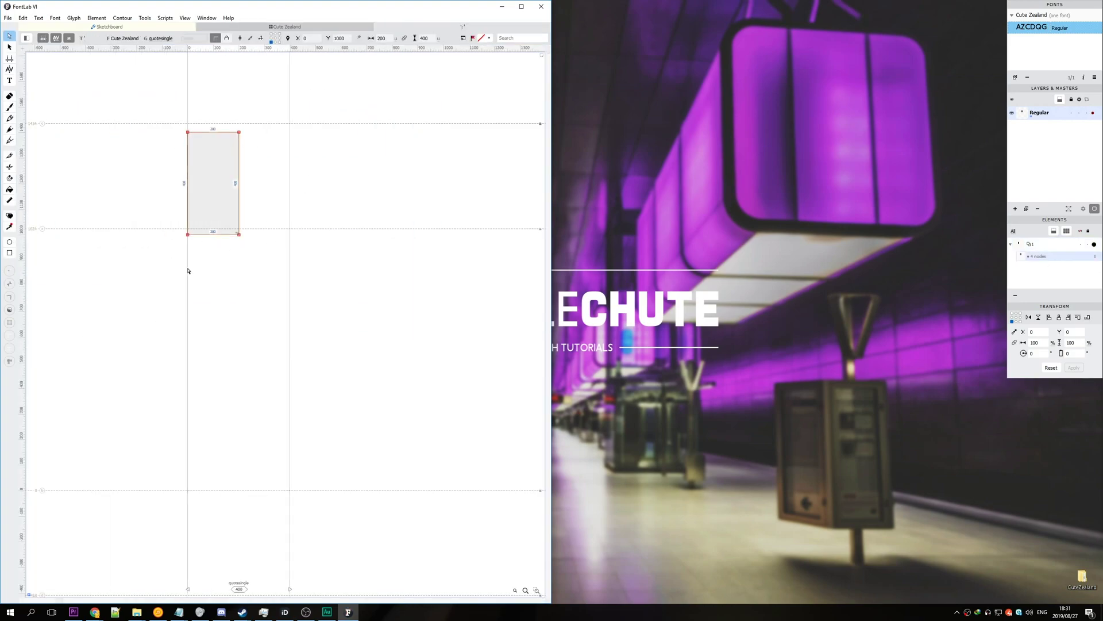
left_click(292, 27)
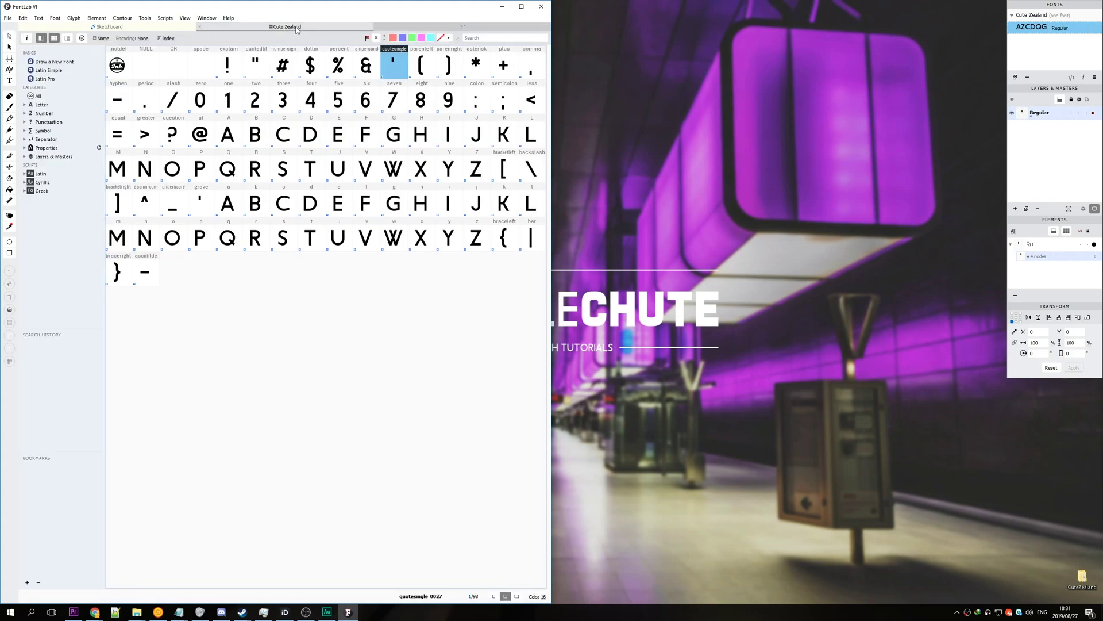
left_click(340, 328)
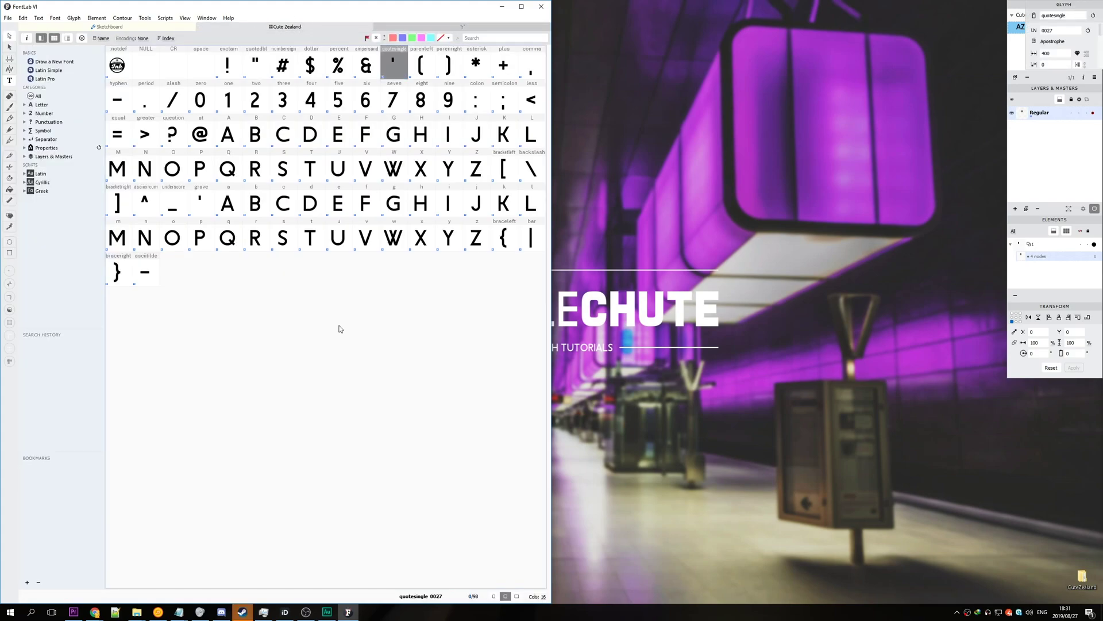
Add the left double (201C) and single (2018) quotation mark glyphs from Initial punctuation.
left_click(55, 18)
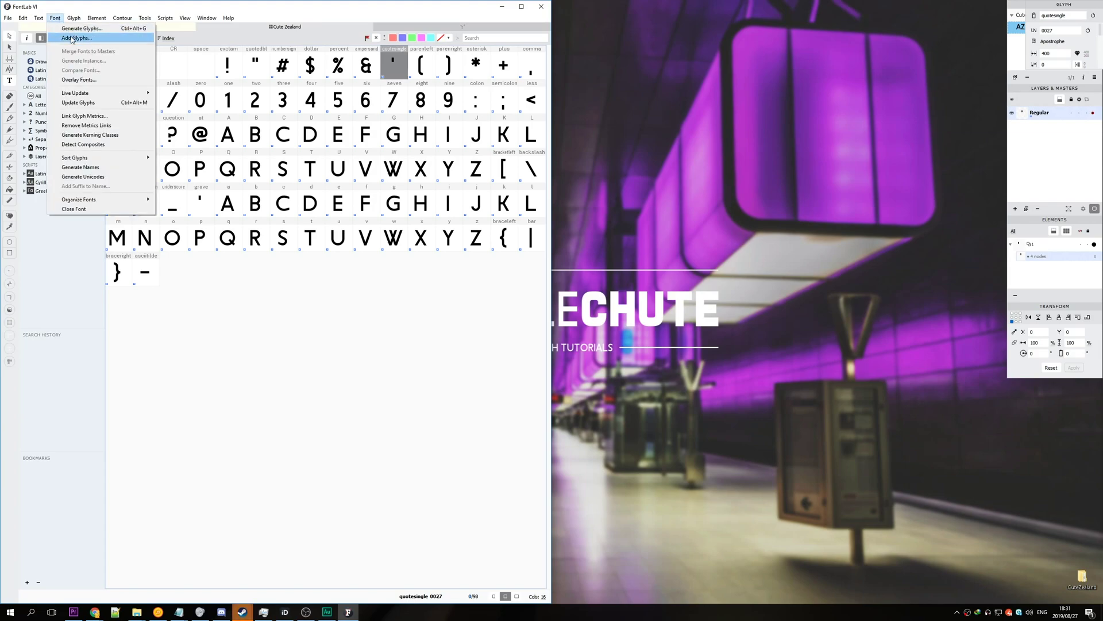
left_click(72, 38)
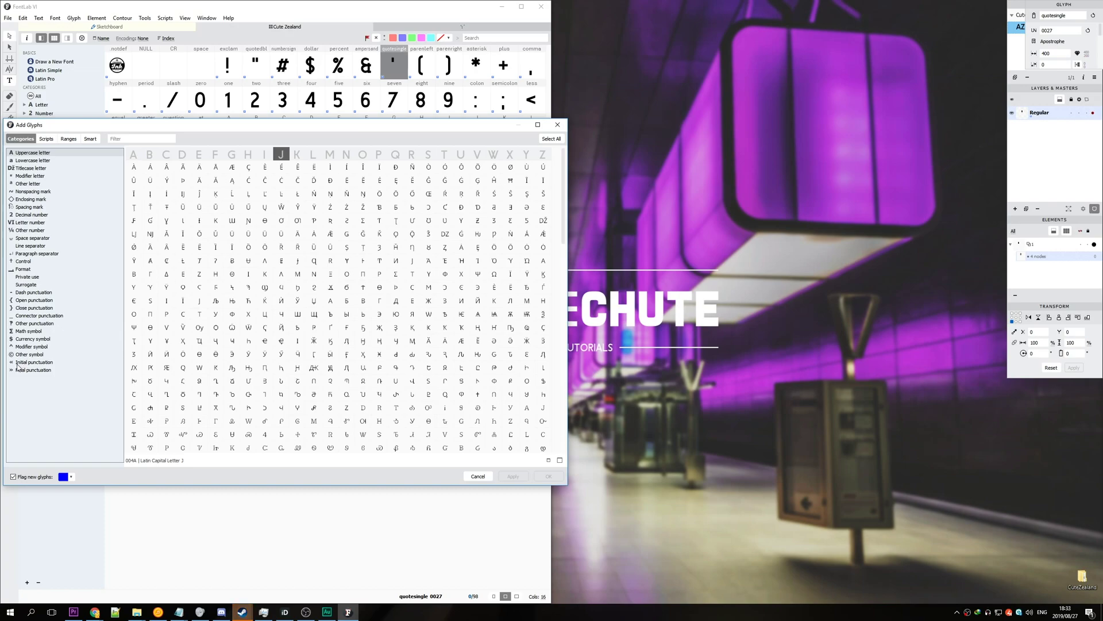
left_click(23, 363)
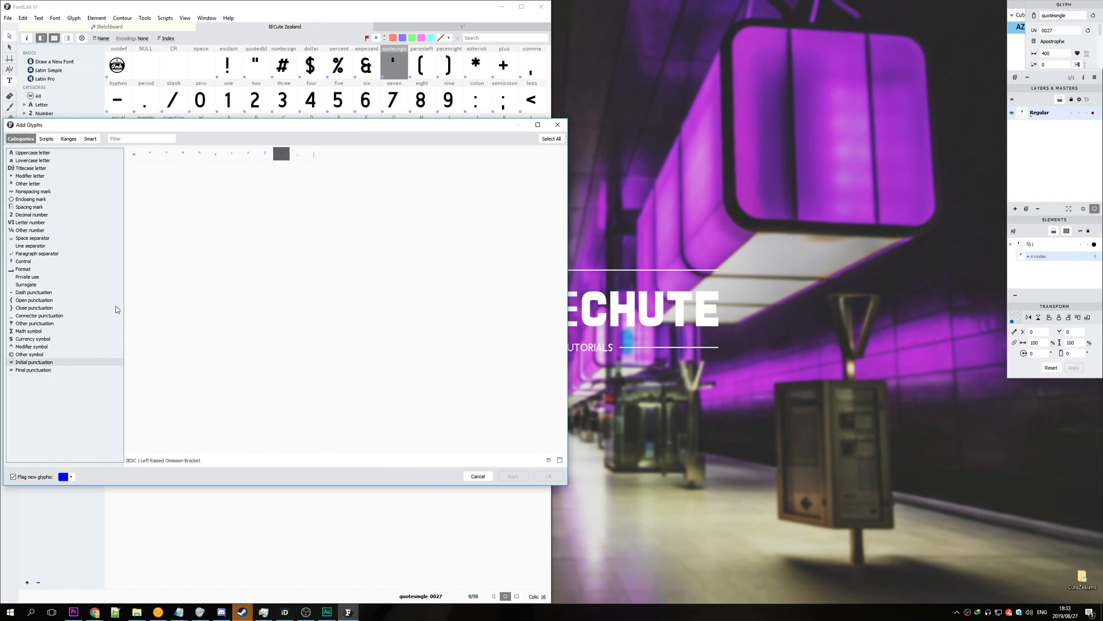
left_click(183, 154)
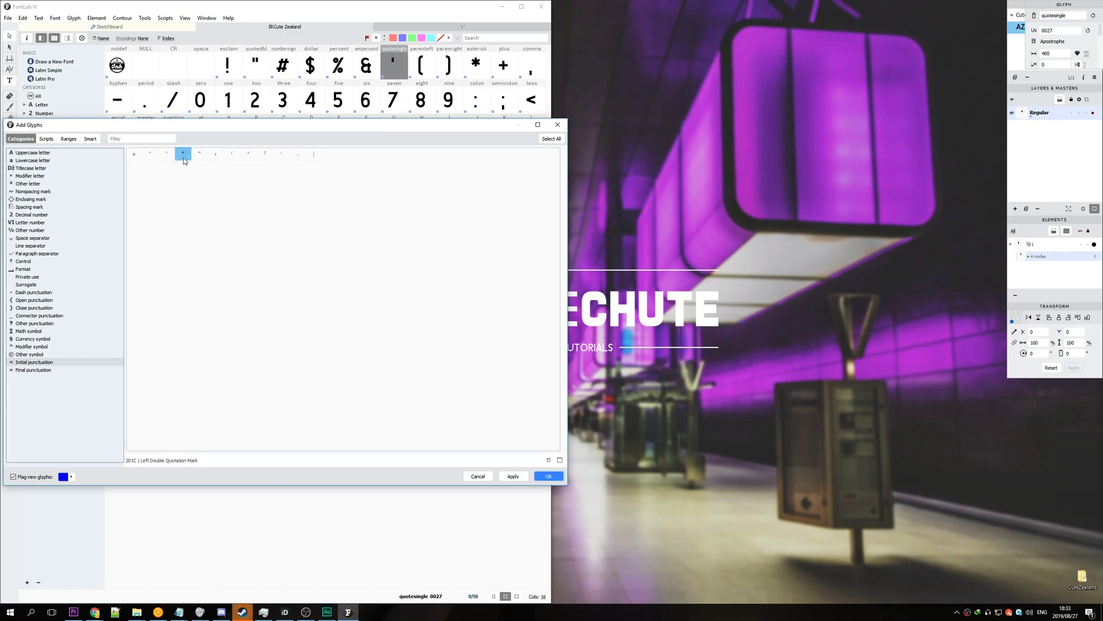
key("Left")
key("Left")
left_click(519, 477)
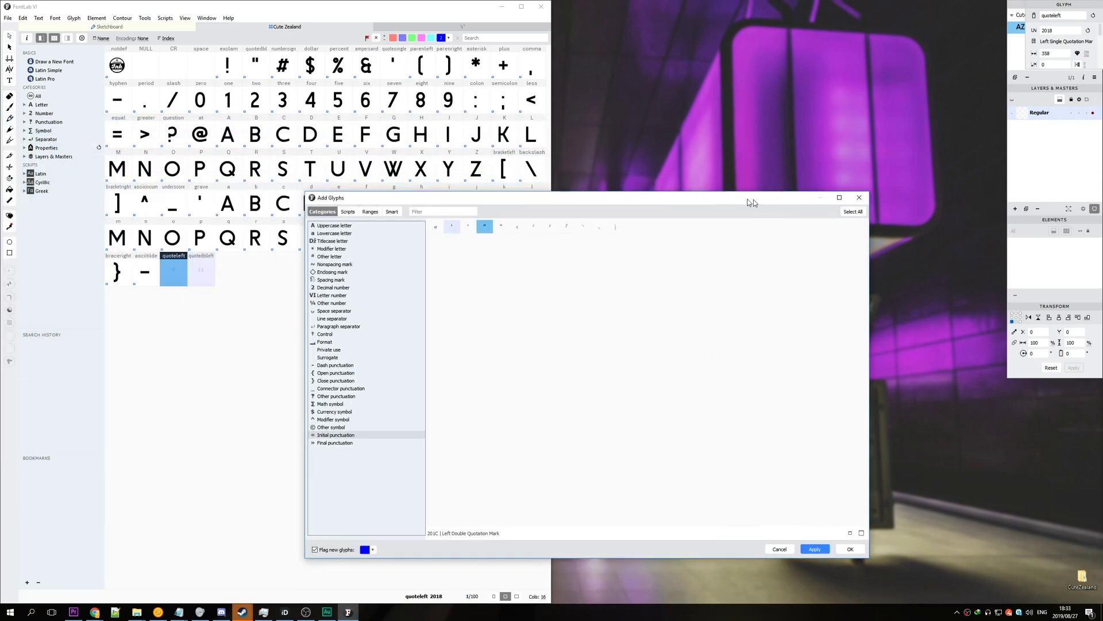
Add the right double (201D) and single (2019) quotation mark glyphs from Final punctuation.
left_click_drag(229, 124, 678, 209)
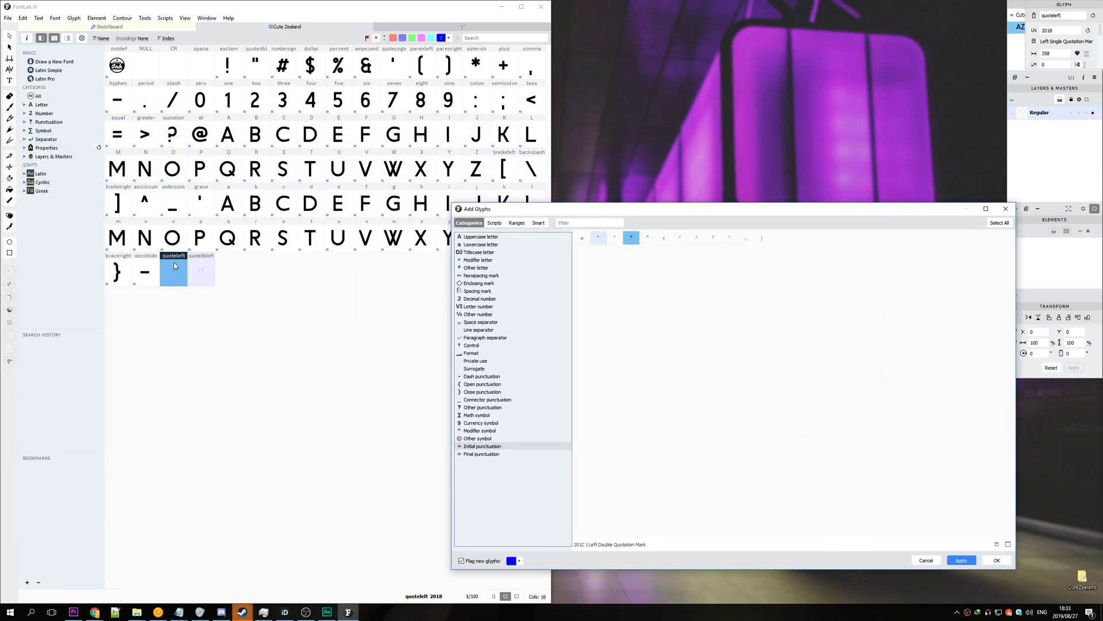
left_click(483, 455)
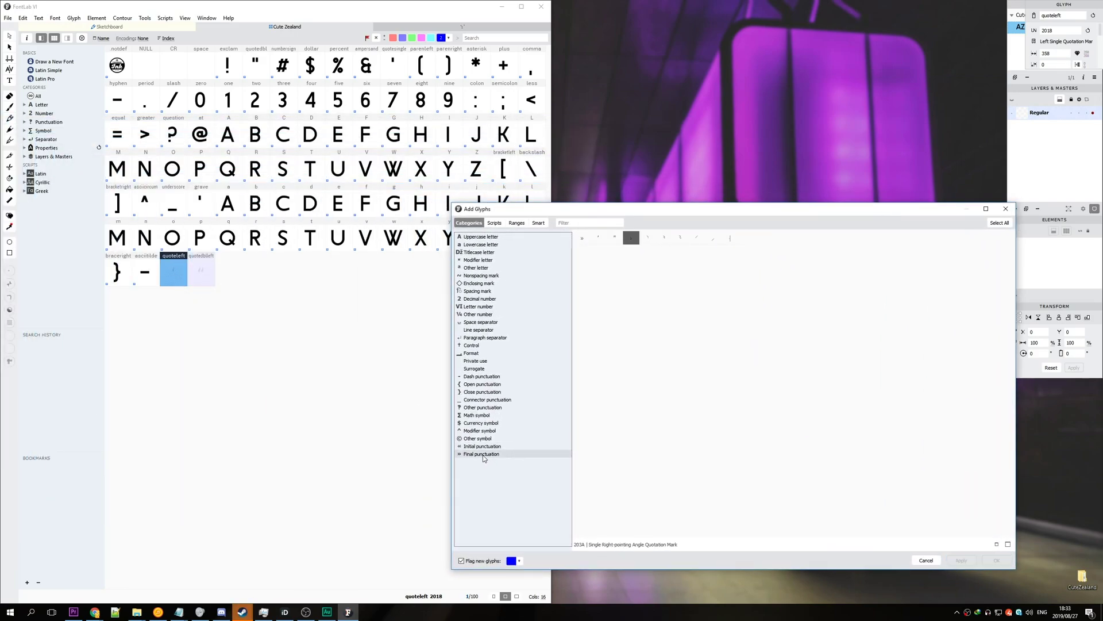
left_click(613, 241)
left_click(603, 239)
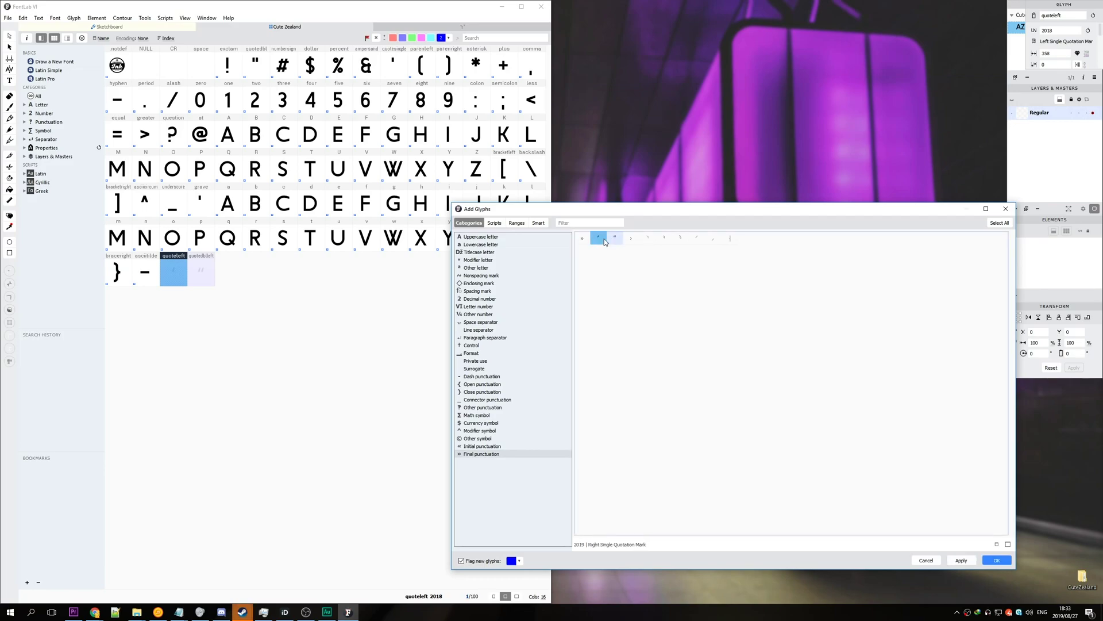
left_click(962, 561)
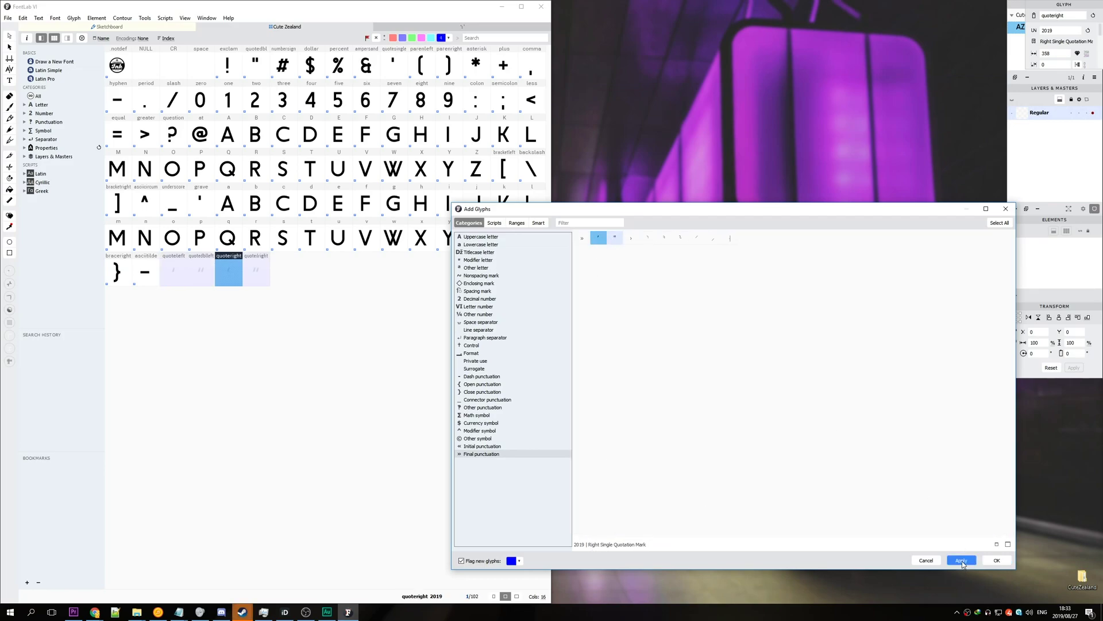
left_click(997, 561)
left_click(343, 369)
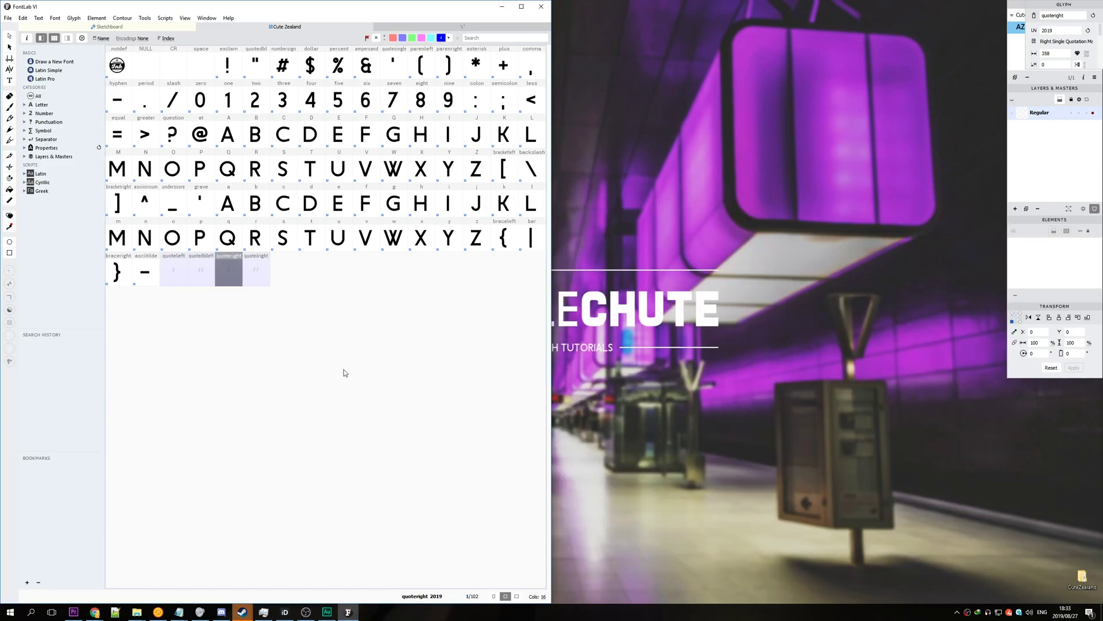
Paste the copied rectangle contour into both the quoteleft and quoteright glyphs.
double_click(180, 276)
key("ctrl+v")
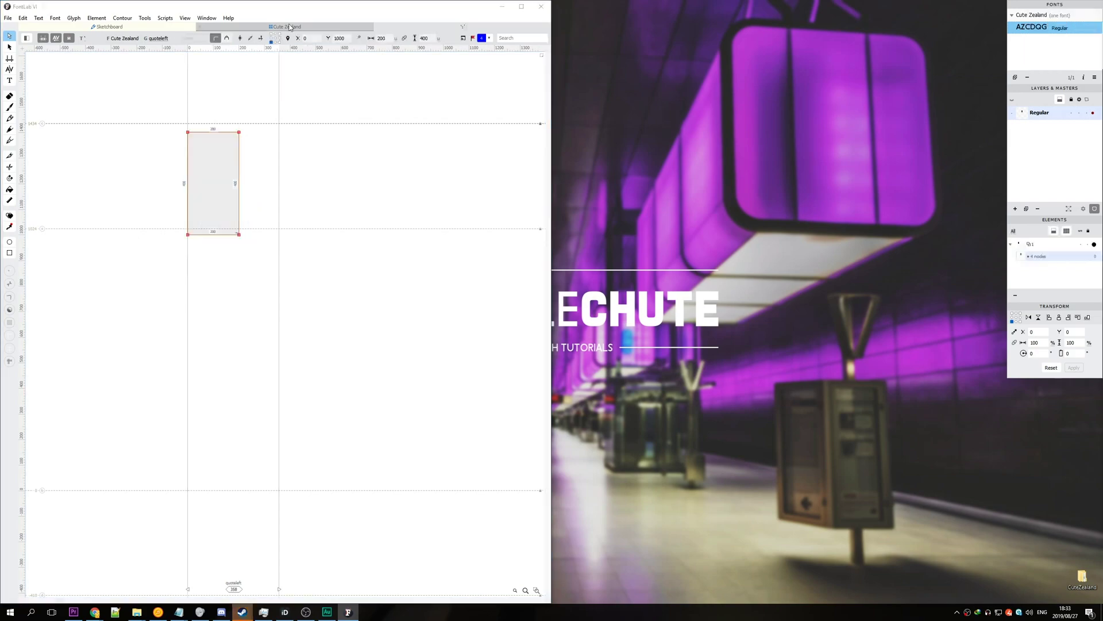
key("Escape")
left_click(238, 266)
double_click(238, 266)
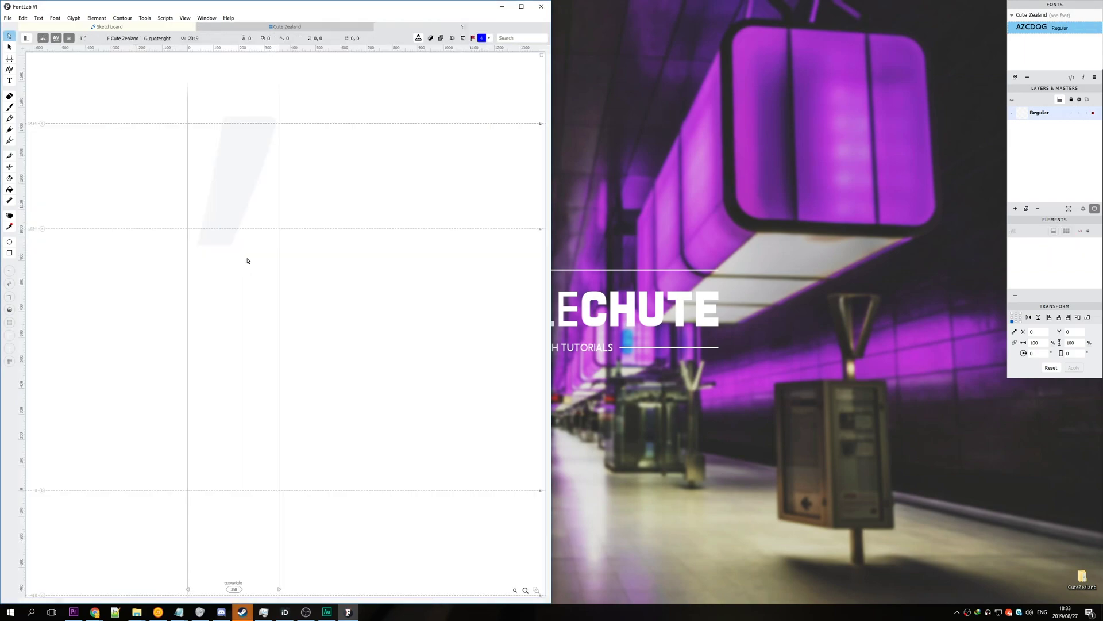
key("ctrl+v")
key("Escape")
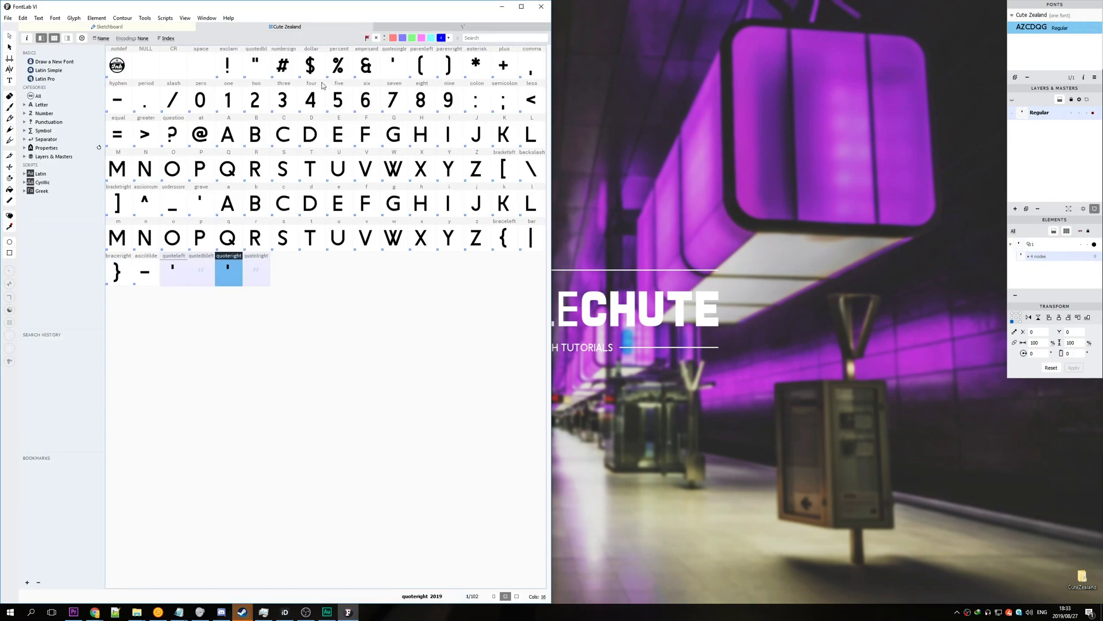
Copy quotedbl's two rectangles and paste them into quotedblleft and quotedblright.
double_click(257, 68)
left_click_drag(410, 107, 107, 309)
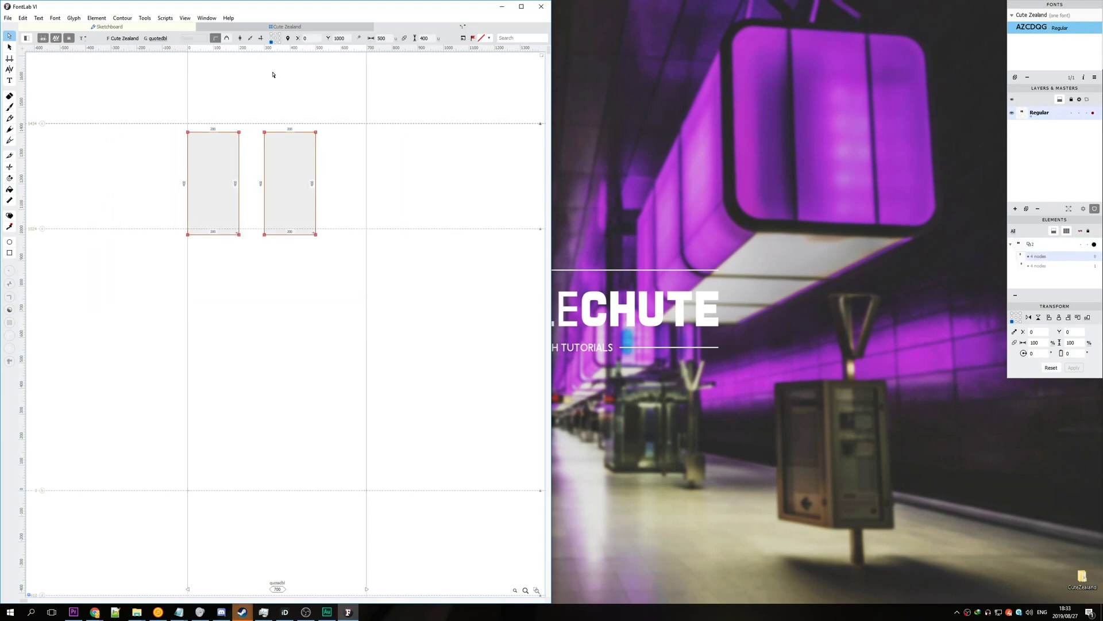
key("Escape")
double_click(198, 279)
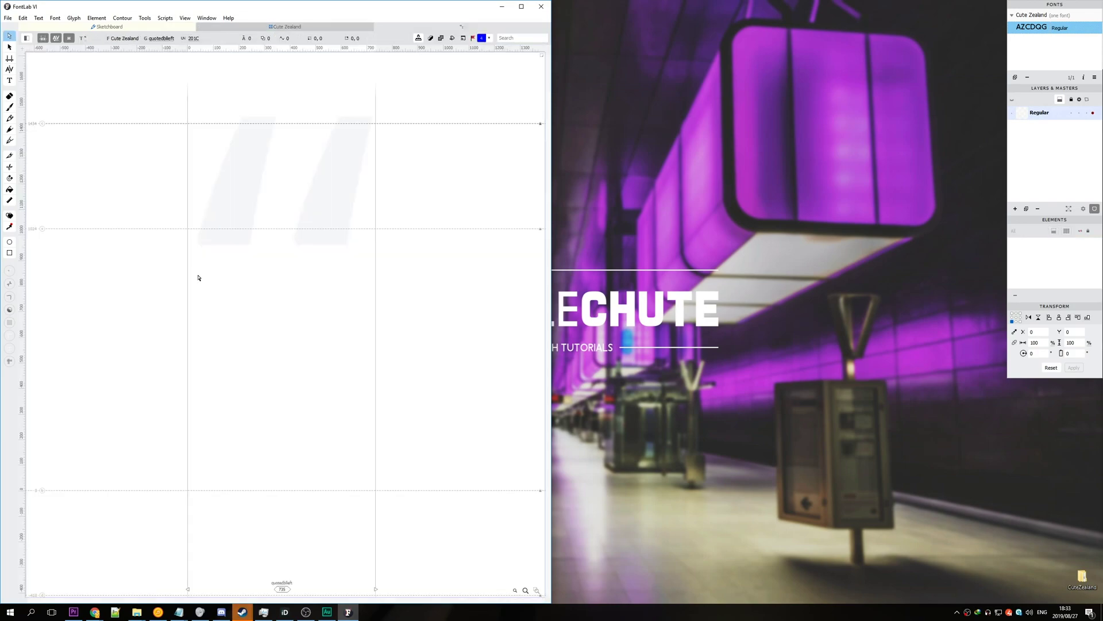
key("ctrl+v")
key("Escape")
double_click(261, 274)
key("ctrl+v")
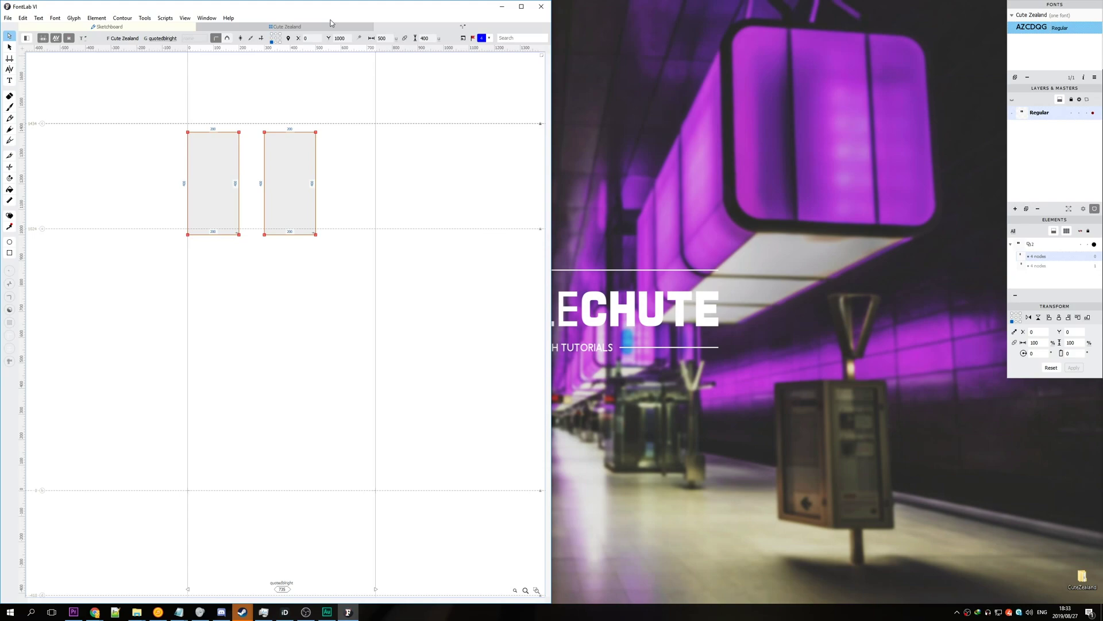
key("Escape")
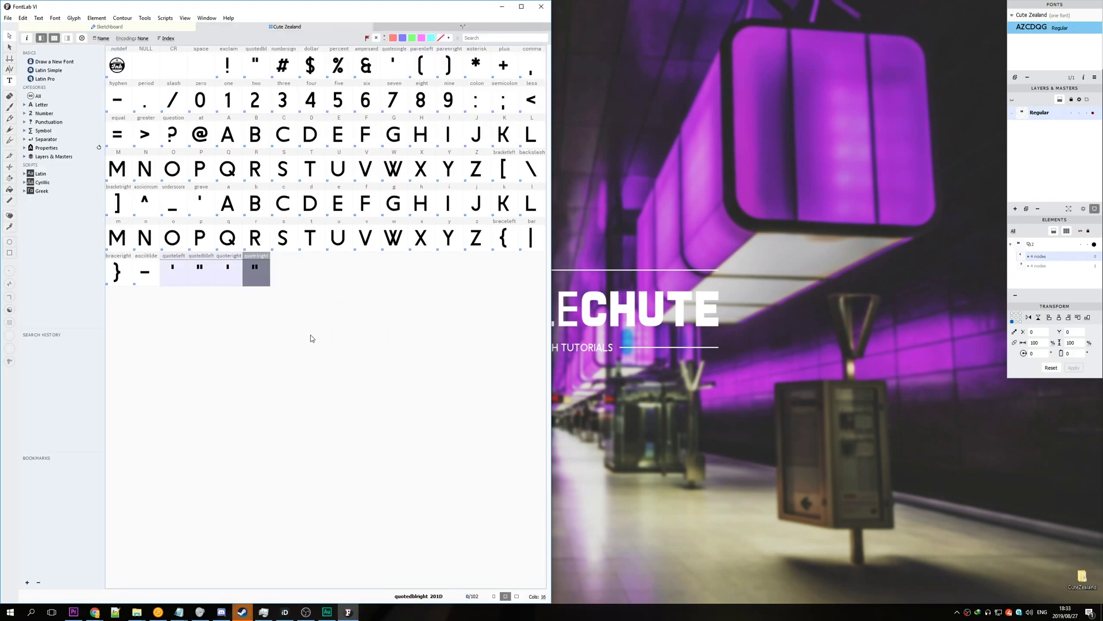
Export Cute Zealand as OpenType TT into a new 'out' folder and install the exported .ttf, replacing the old font.
left_click(7, 18)
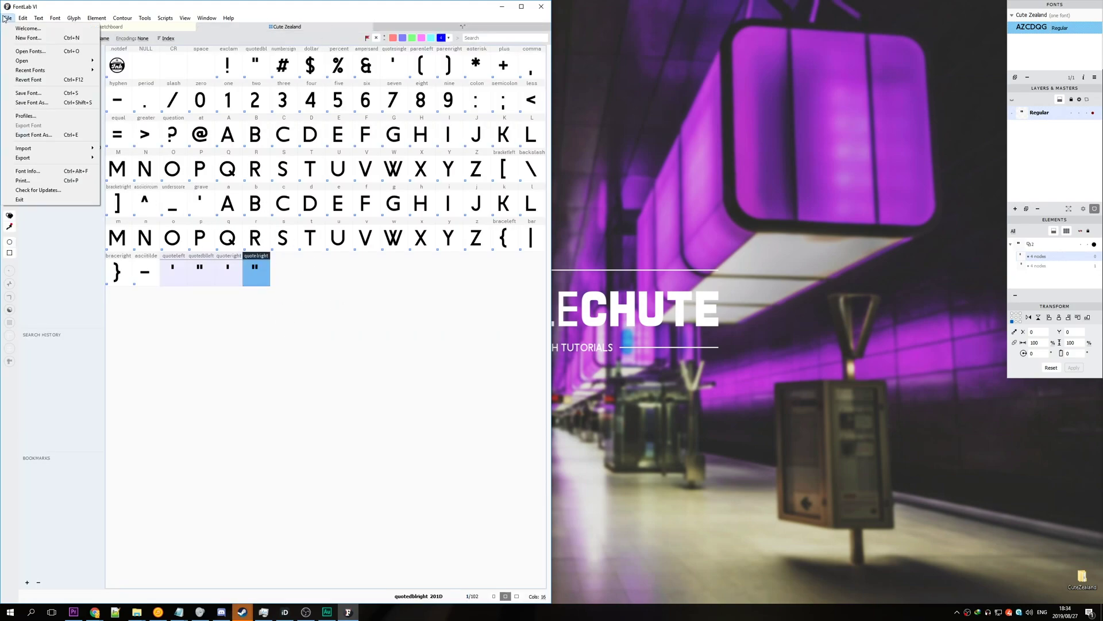
left_click(60, 136)
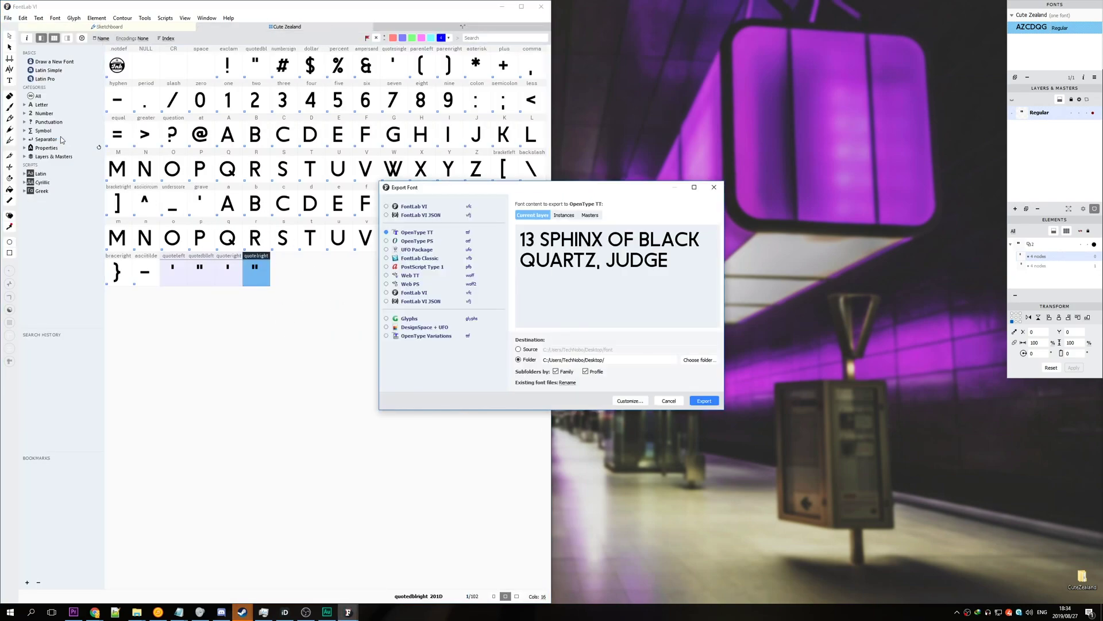
left_click(440, 232)
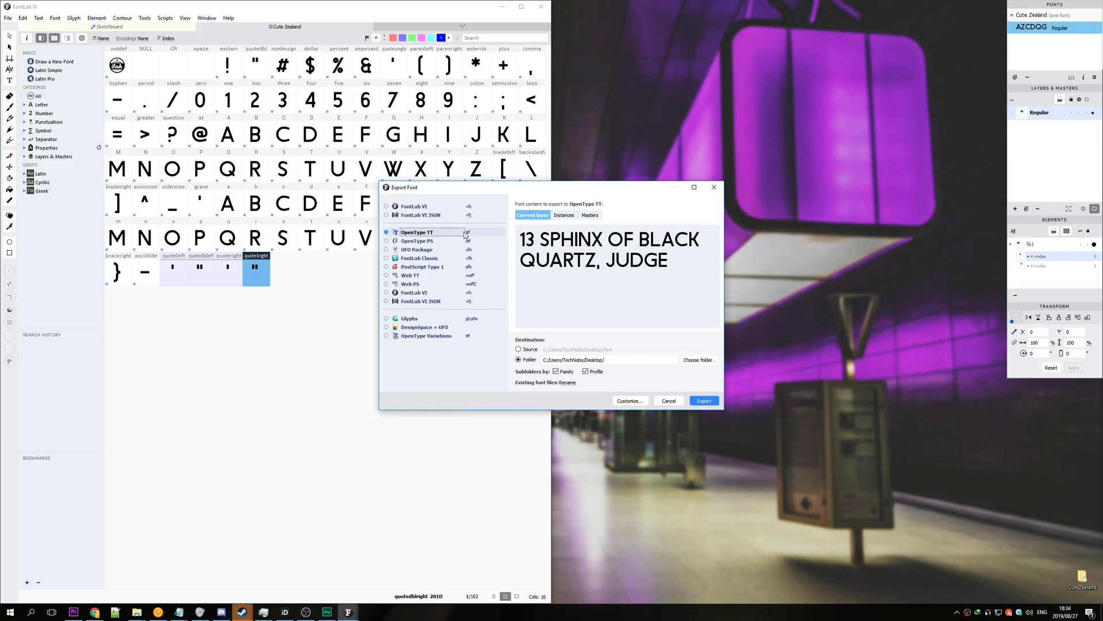
left_click(699, 360)
key("ctrl+shift+n")
type("out")
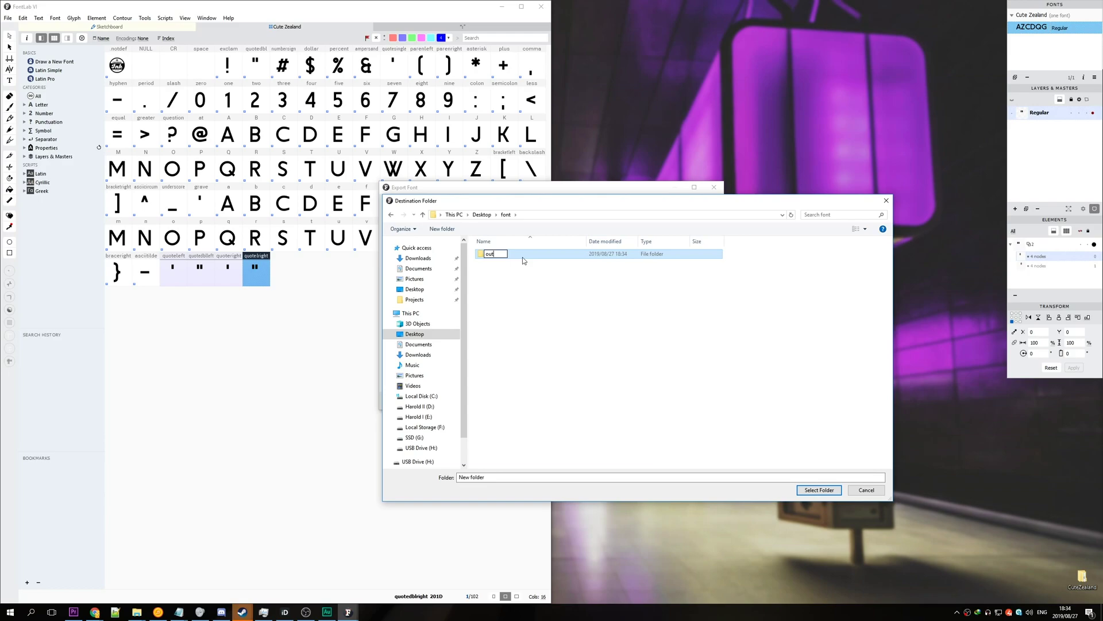
key("Return")
key("Return")
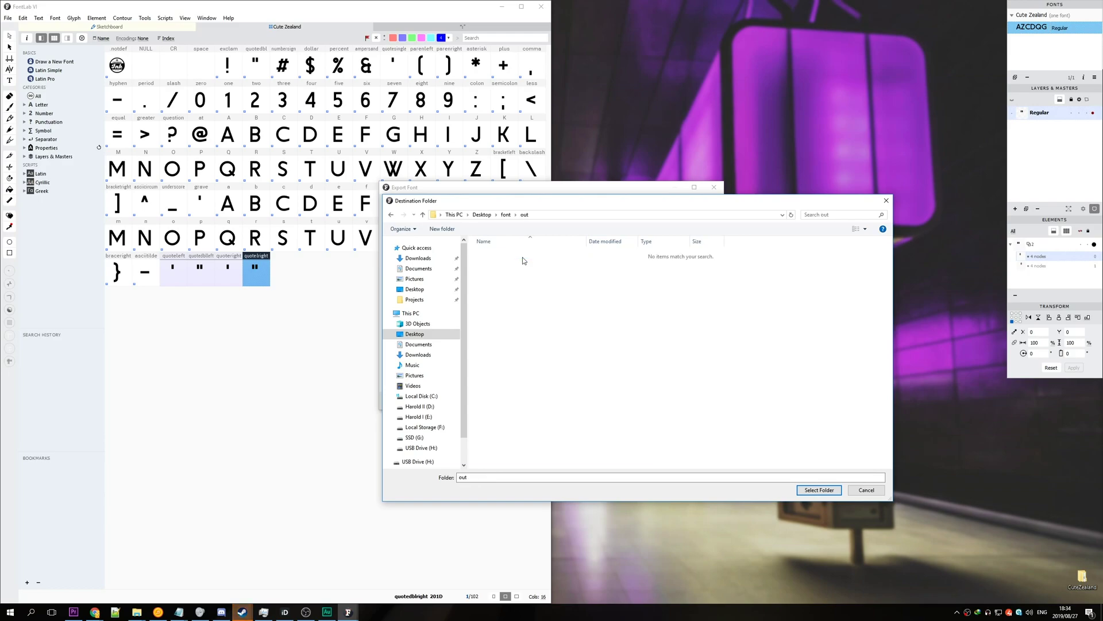
left_click(817, 490)
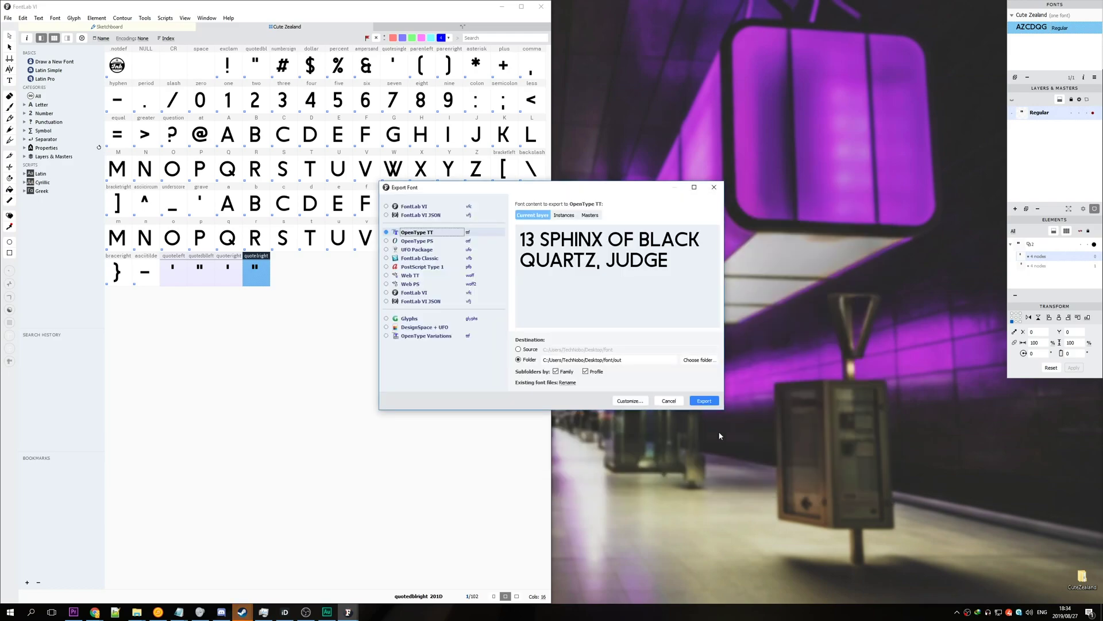
left_click(703, 401)
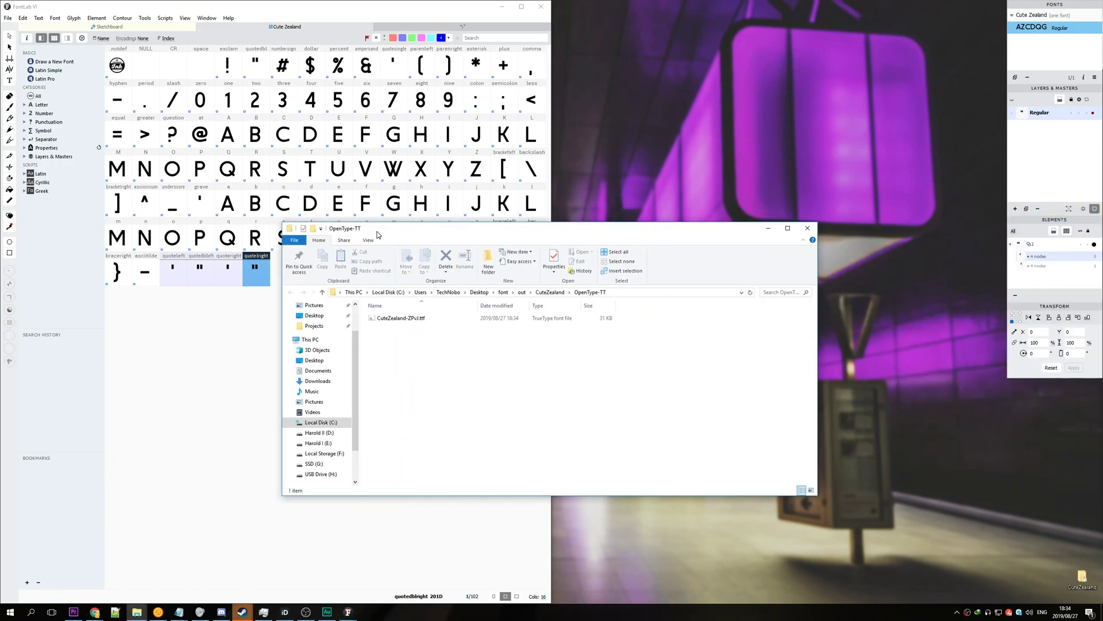
double_click(434, 319)
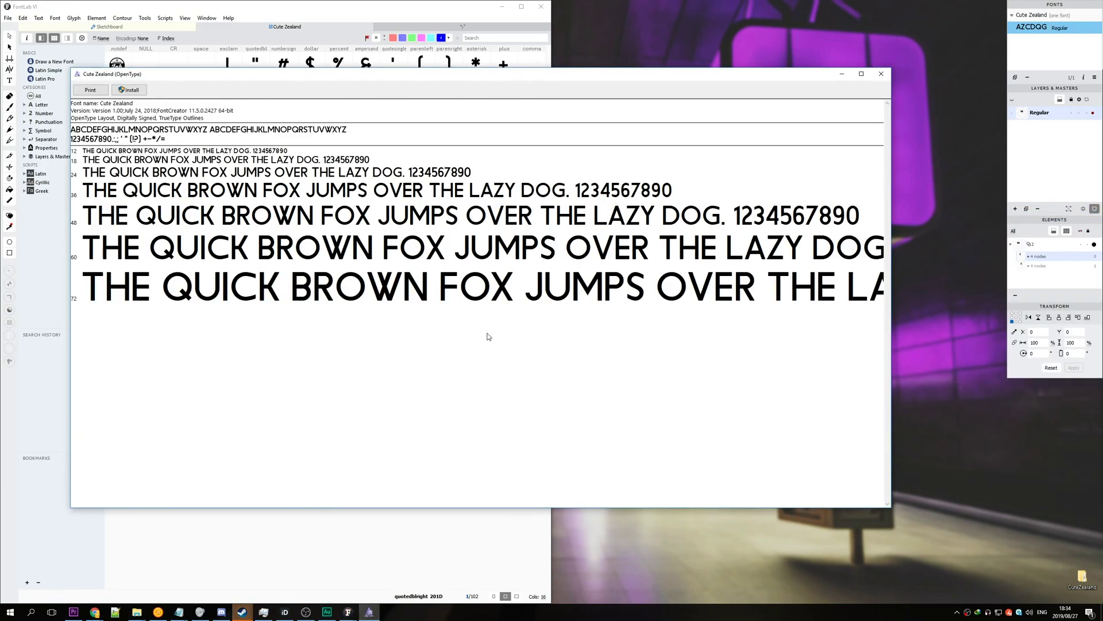
left_click(134, 91)
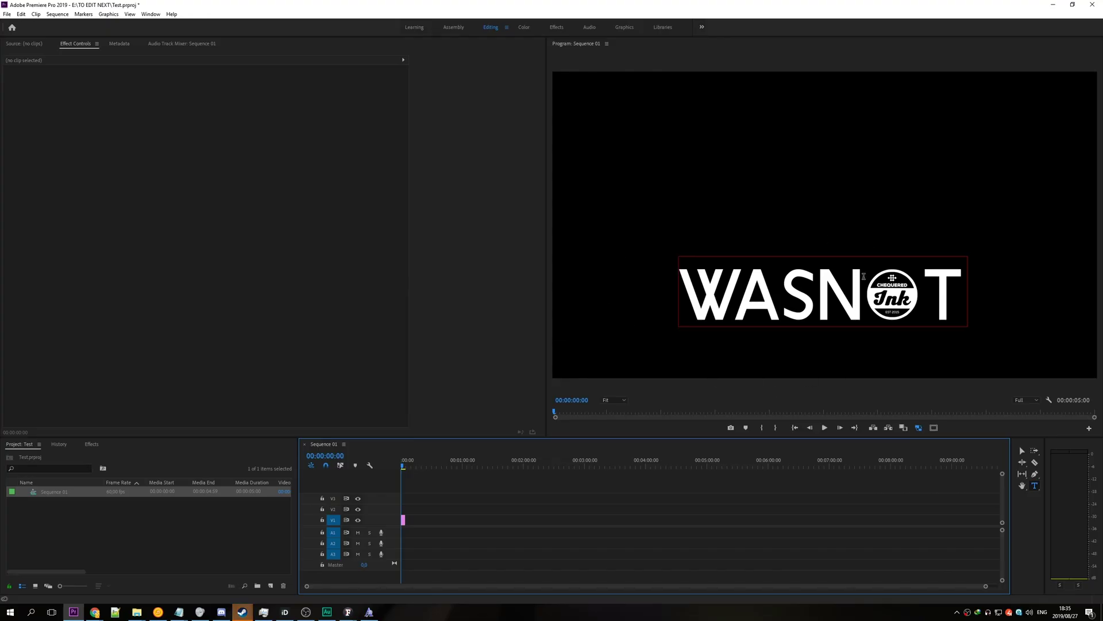
Close the Premiere project, saving it, then select the WASN'T title graphic.
left_click(1092, 5)
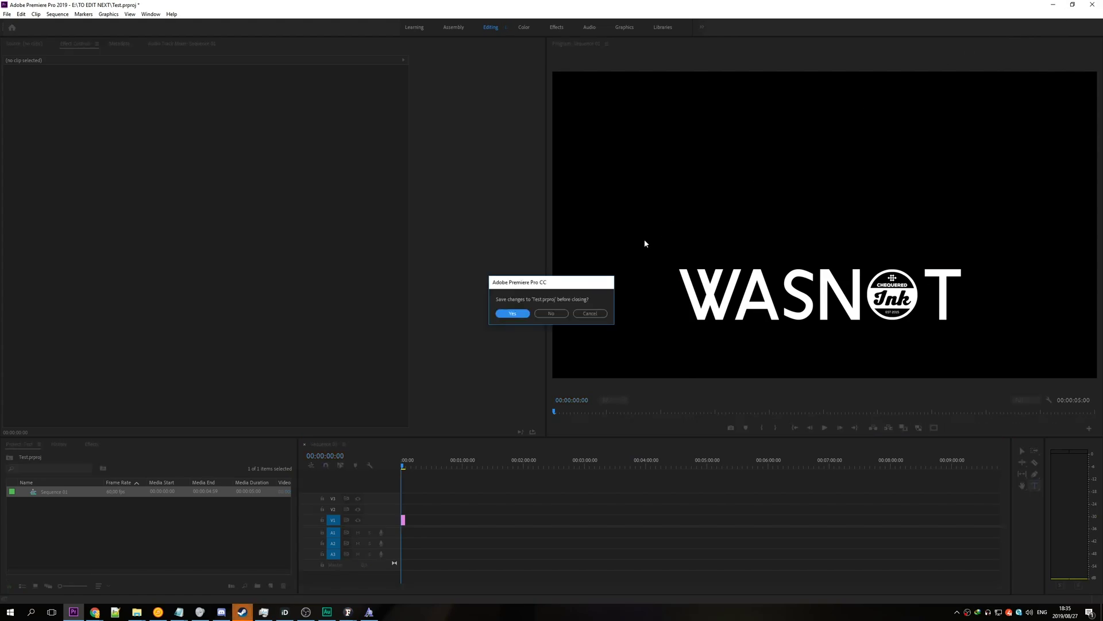
left_click(526, 317)
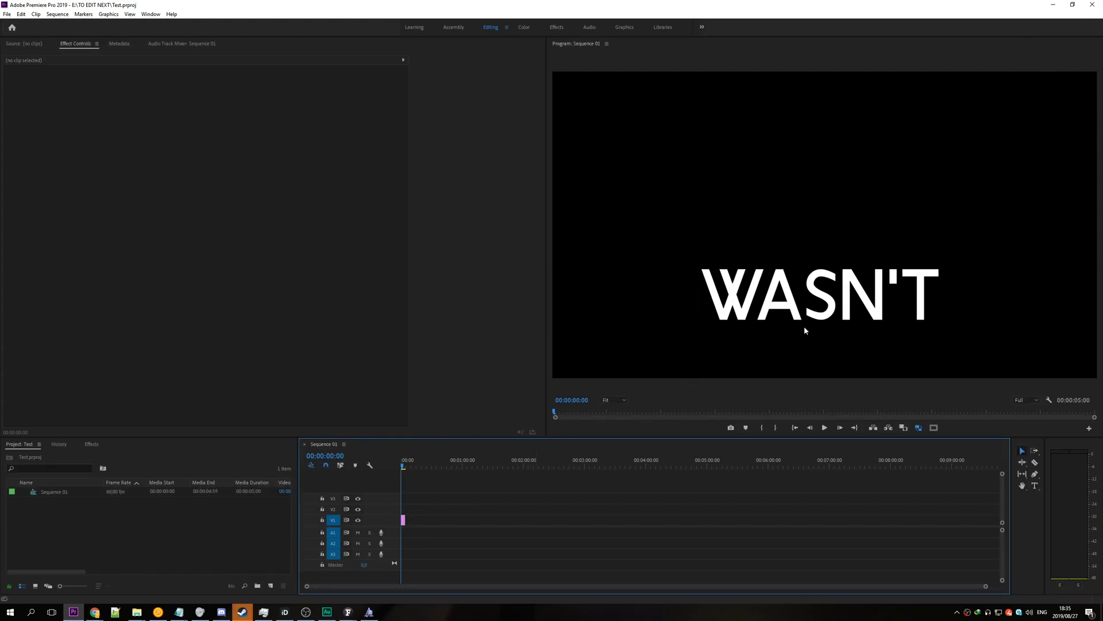
left_click(804, 325)
Retype the apostrophe before the T so the title reads WASN'T in Cute Zealand.
double_click(876, 289)
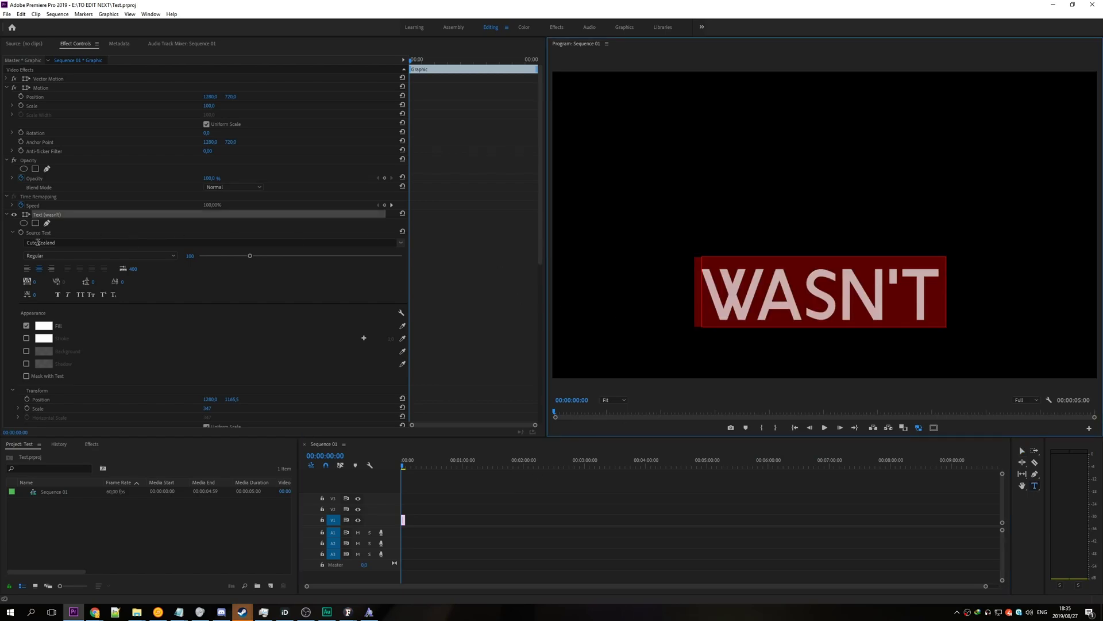
left_click(894, 289)
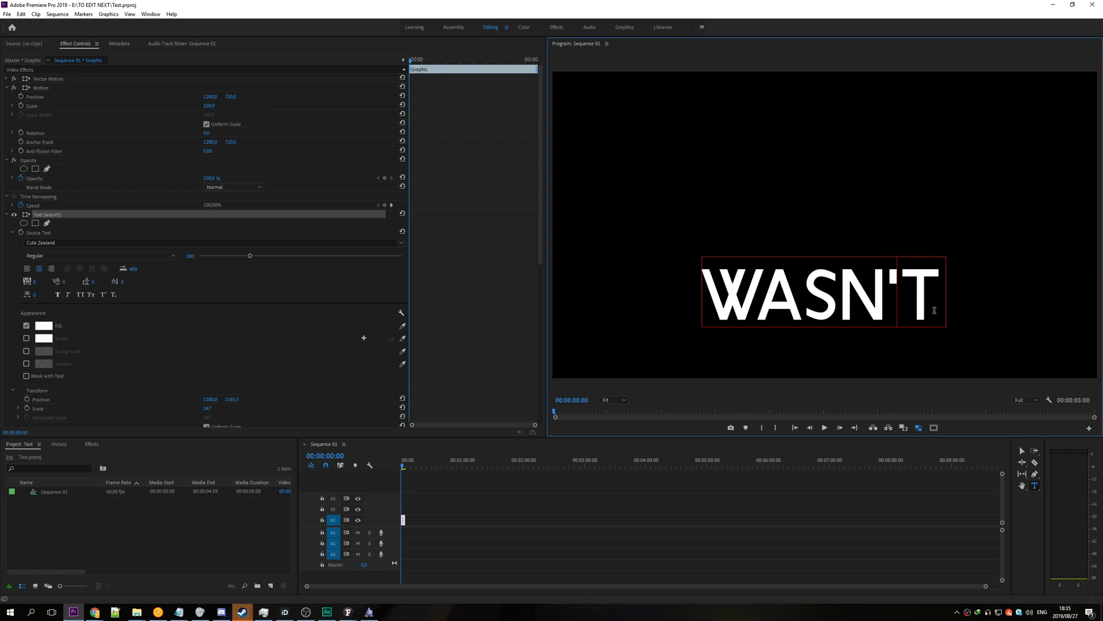
type("\"")
key("BackSpace")
key("BackSpace")
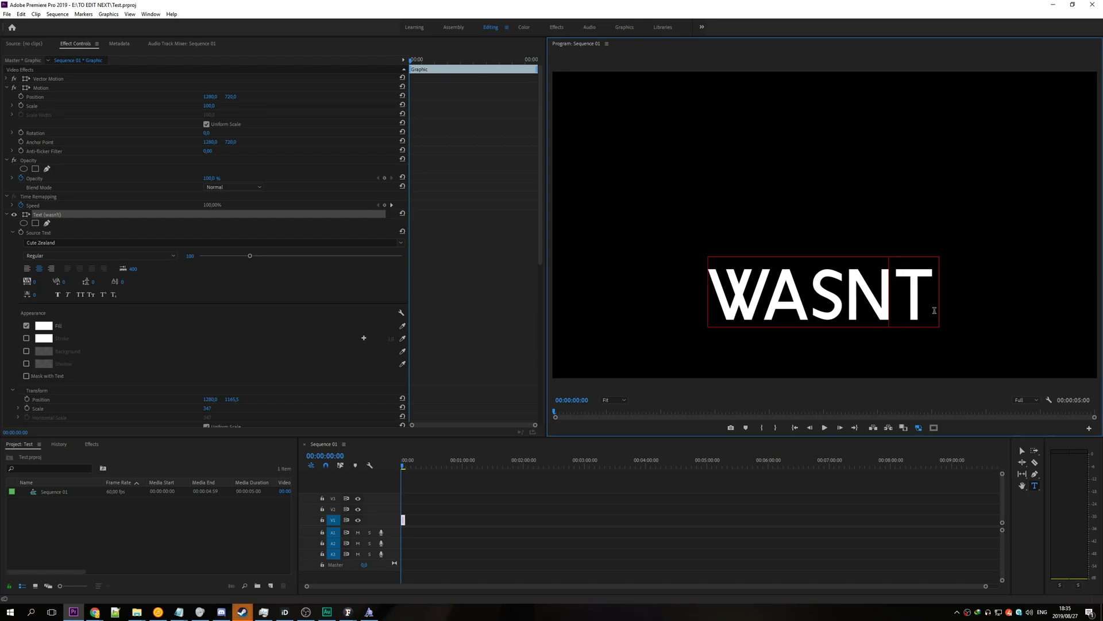
type("'")
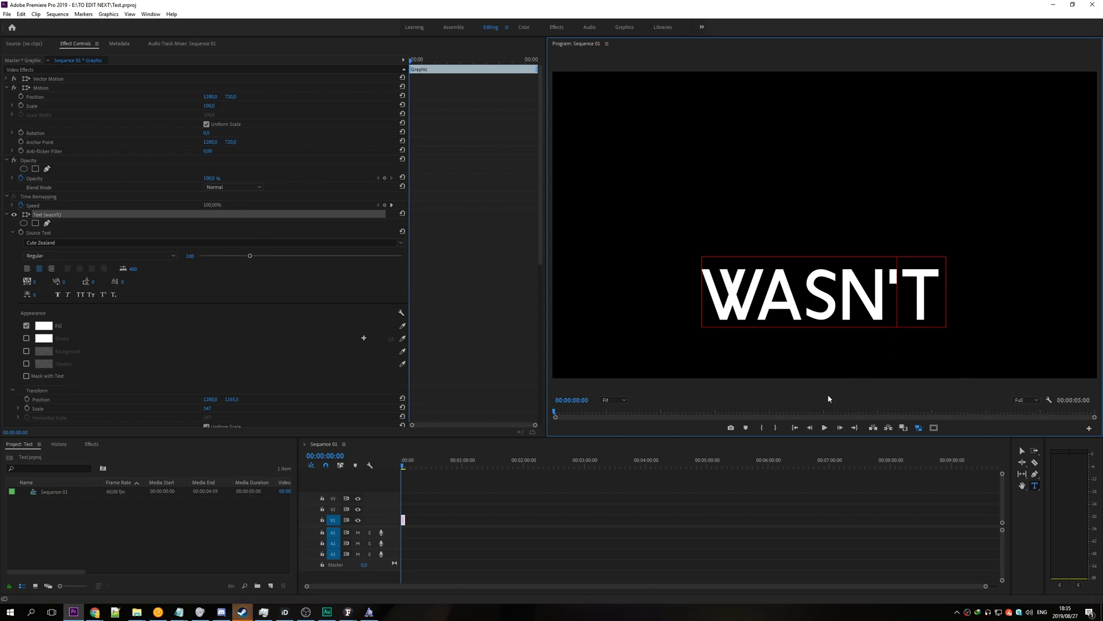
key("BackSpace")
type("'")
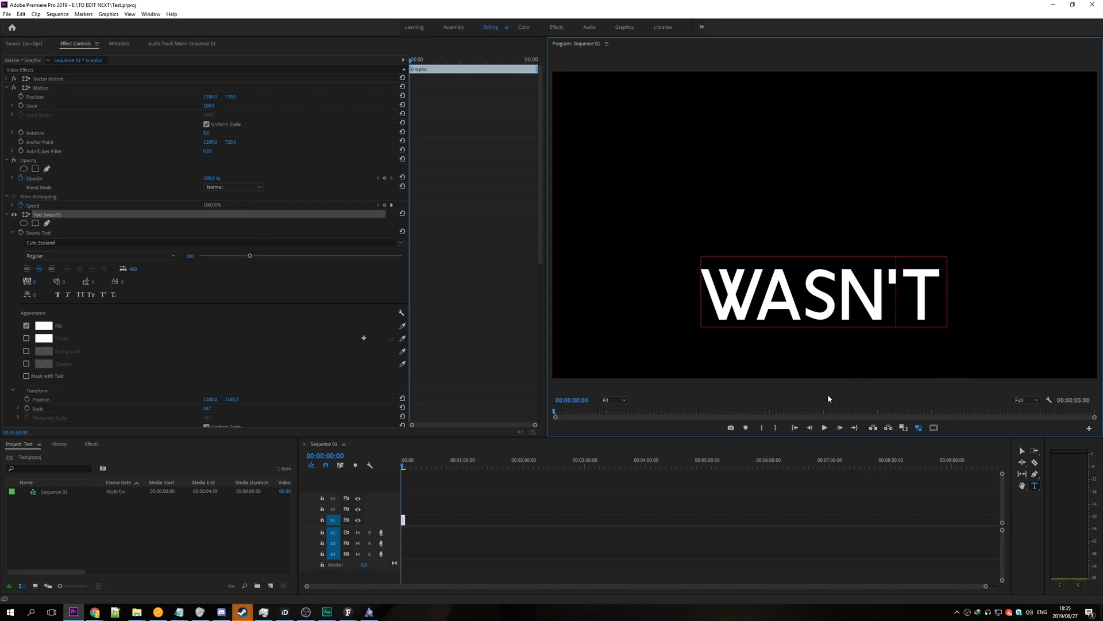